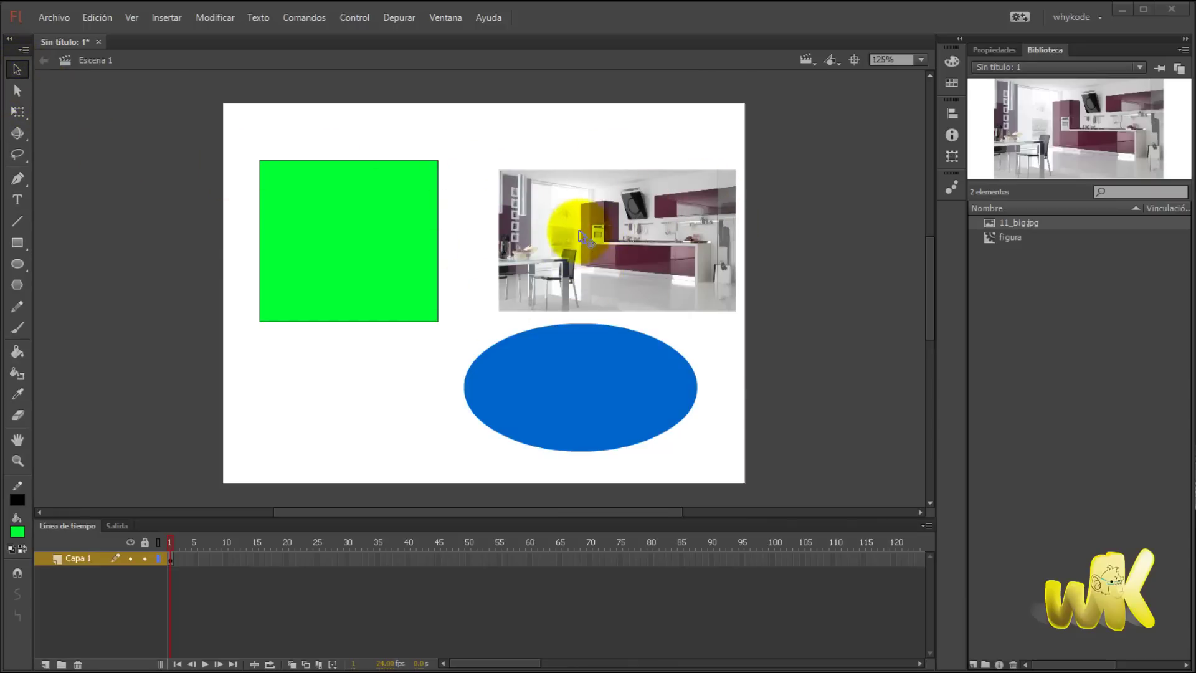
Select the kitchen image, the large blue ellipse and the green square's fill one at a time with the Selection tool
left_click(367, 206)
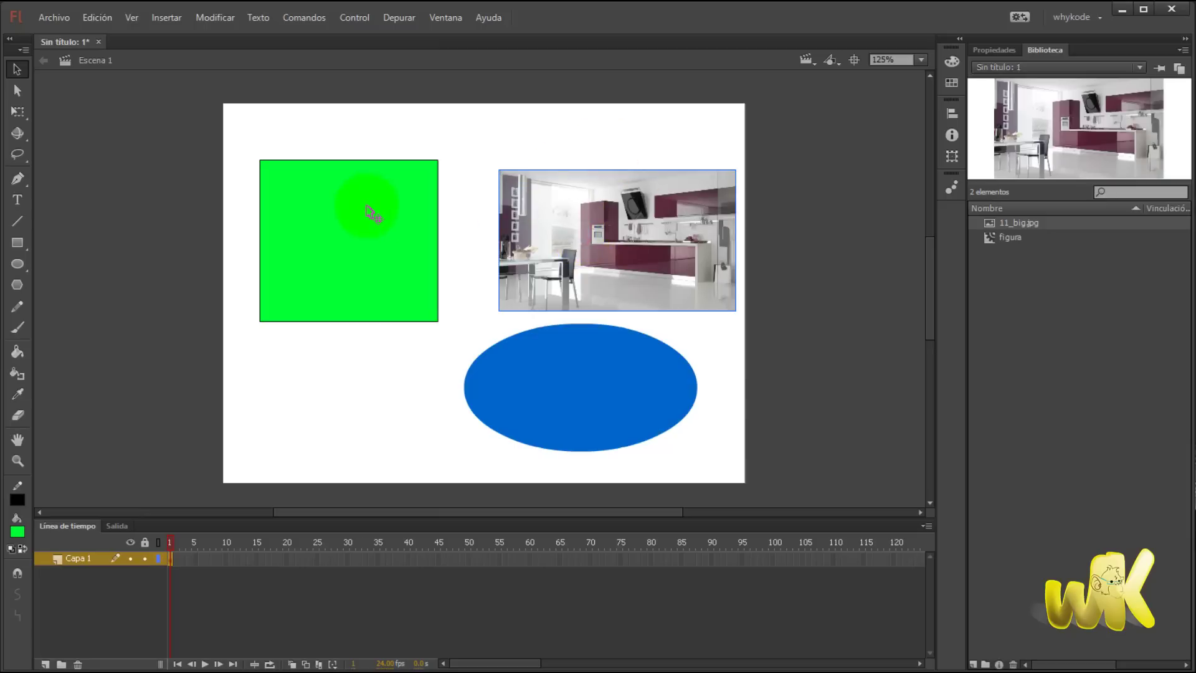
left_click(550, 351)
left_click(685, 218)
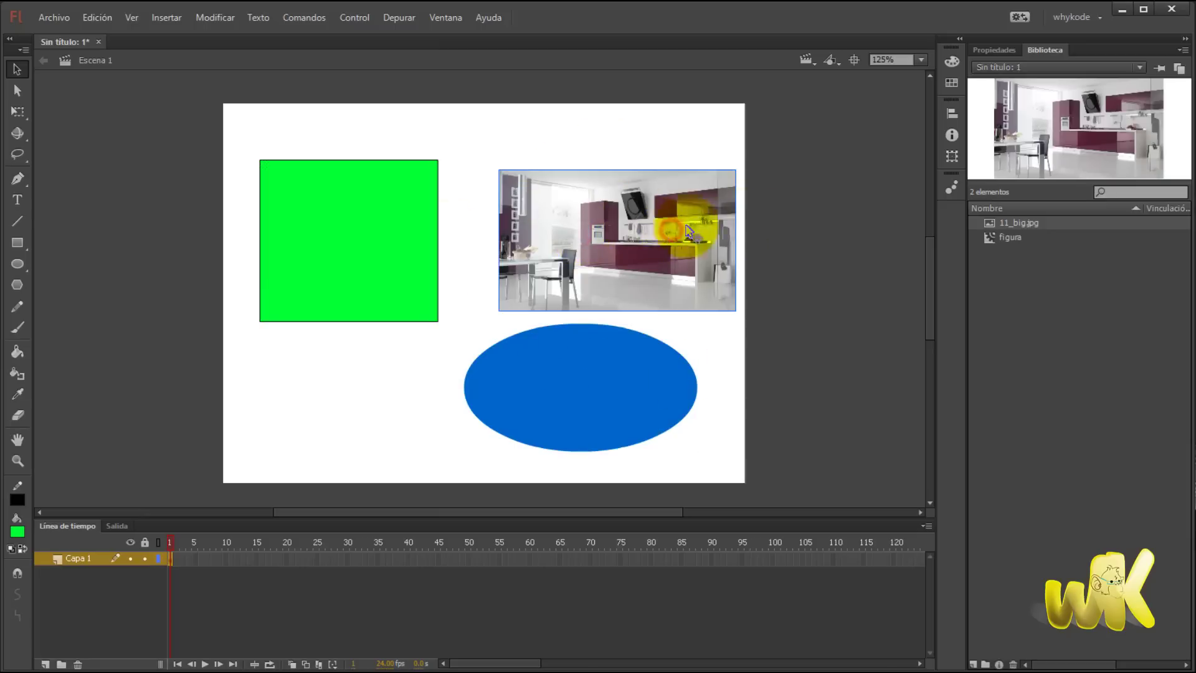
left_click(625, 391)
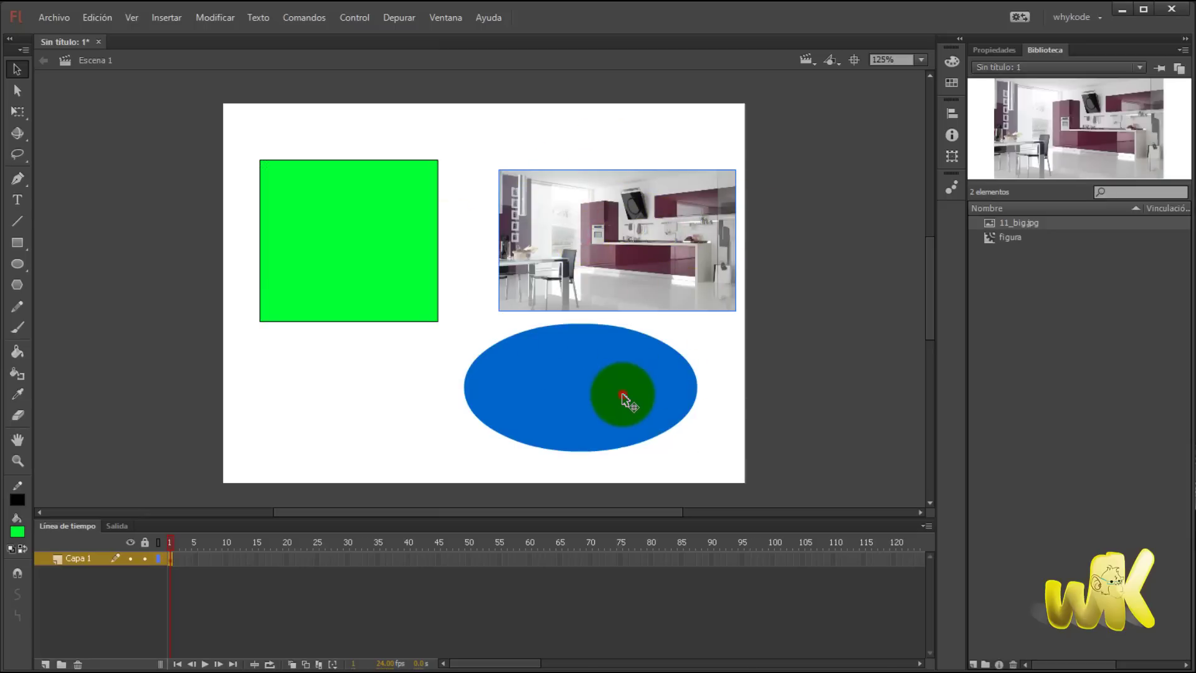
left_click(585, 397)
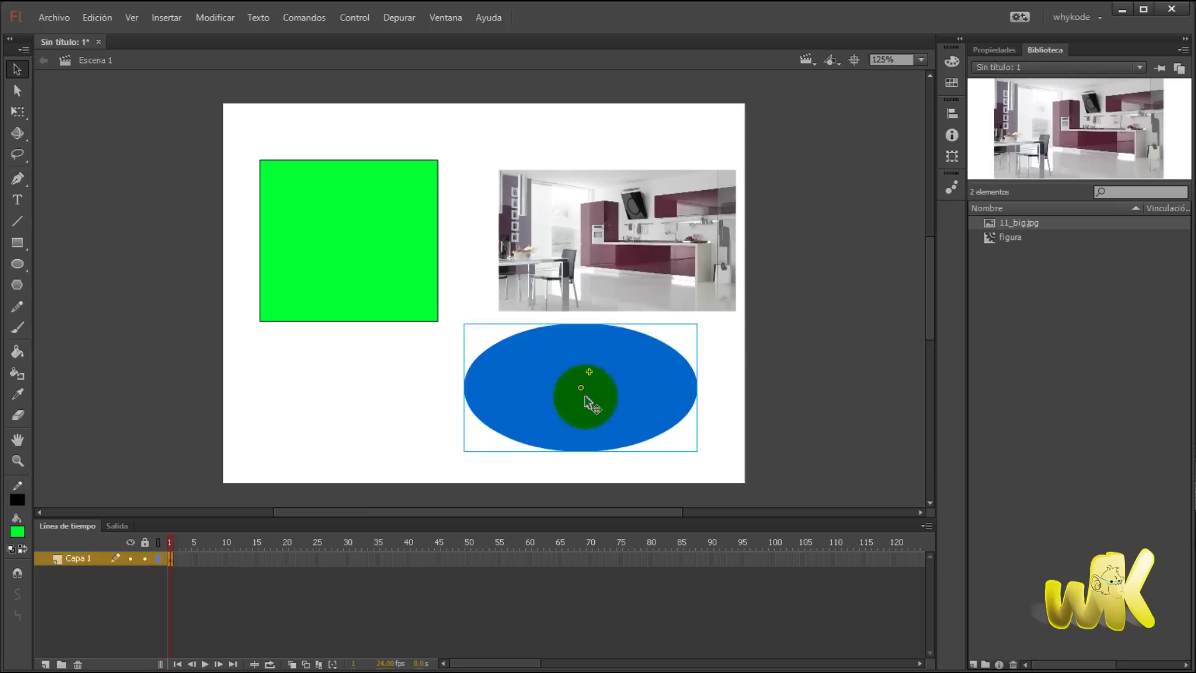
left_click(422, 240)
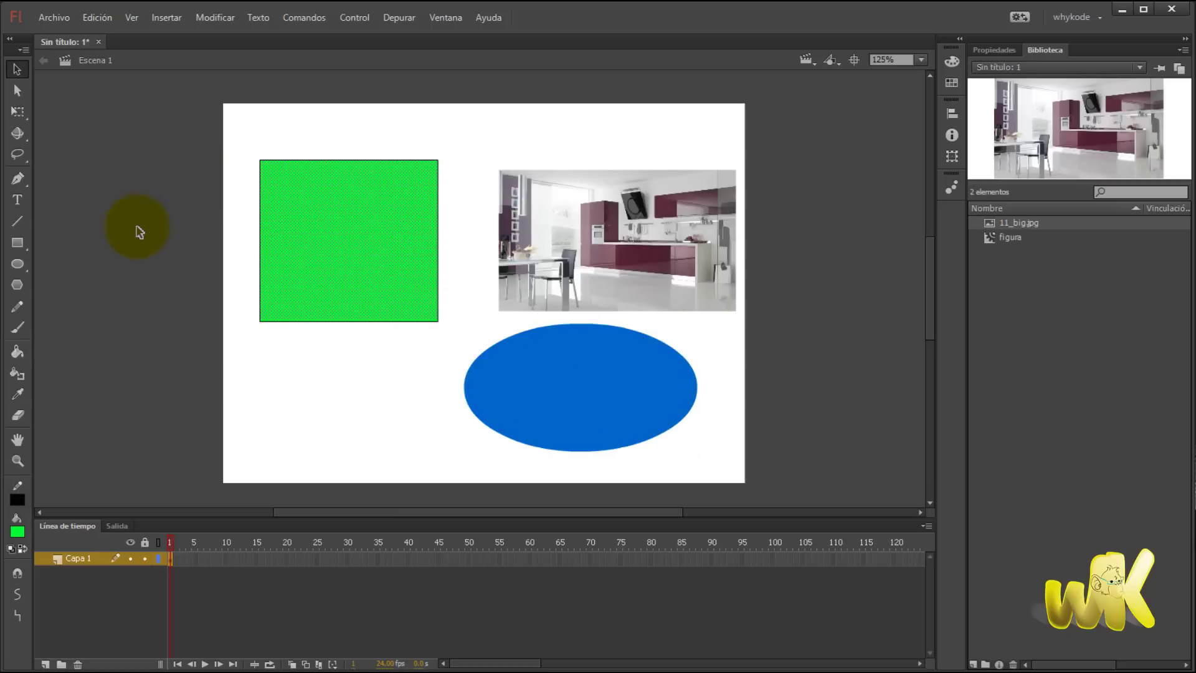
Move the small blue ellipse from behind the kitchen image to below the green square, and return the image above the large ellipse
left_click(595, 250)
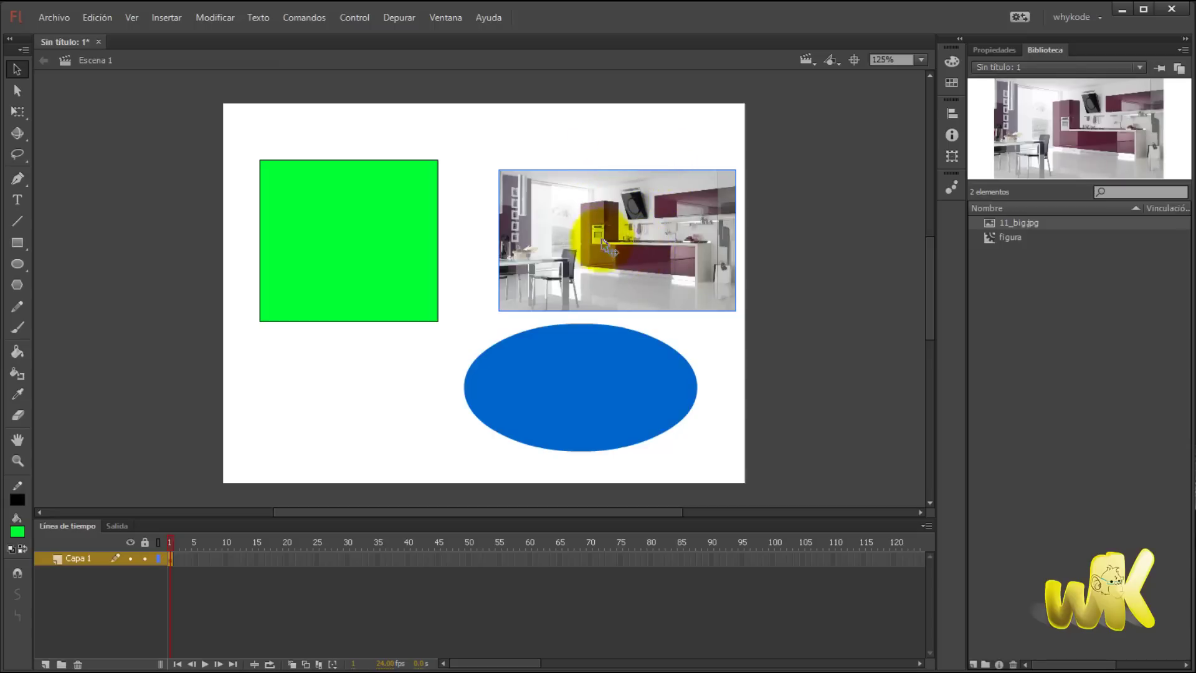
left_click_drag(570, 196, 707, 181)
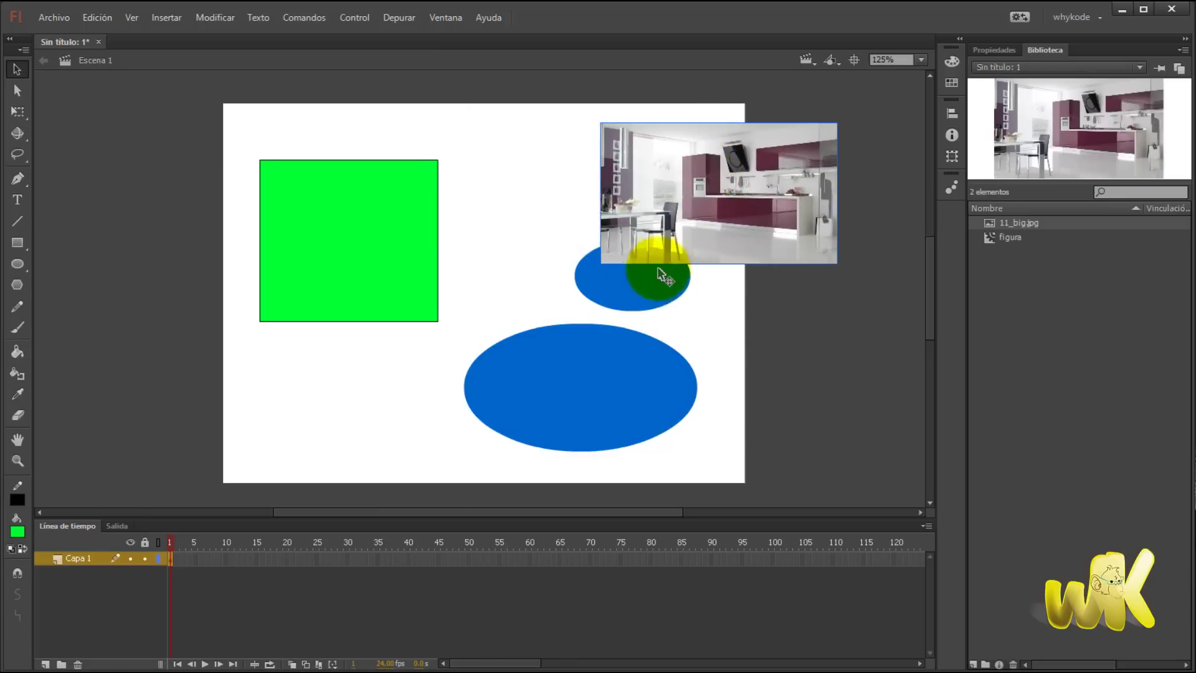
left_click_drag(660, 267, 289, 457)
left_click_drag(691, 235, 626, 256)
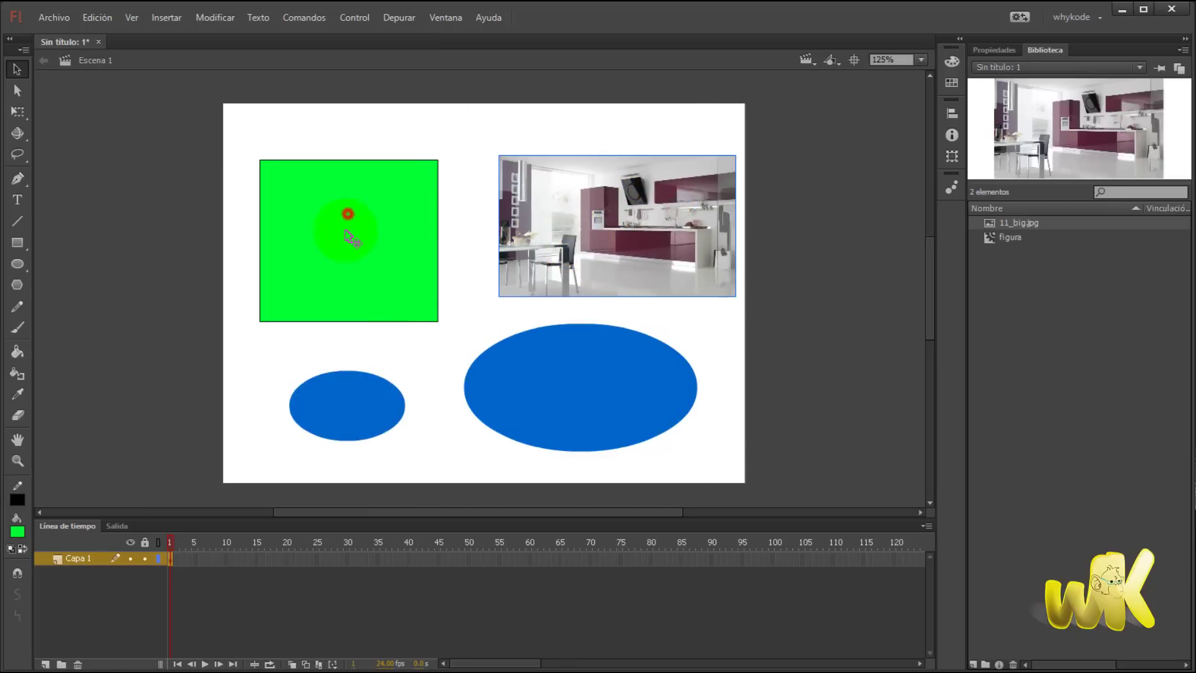
Try moving the green square's fill away from its outline twice, undoing each move
mouse_move(346, 235)
left_mouse_down()
mouse_move(415, 262)
mouse_move(338, 206)
left_mouse_up()
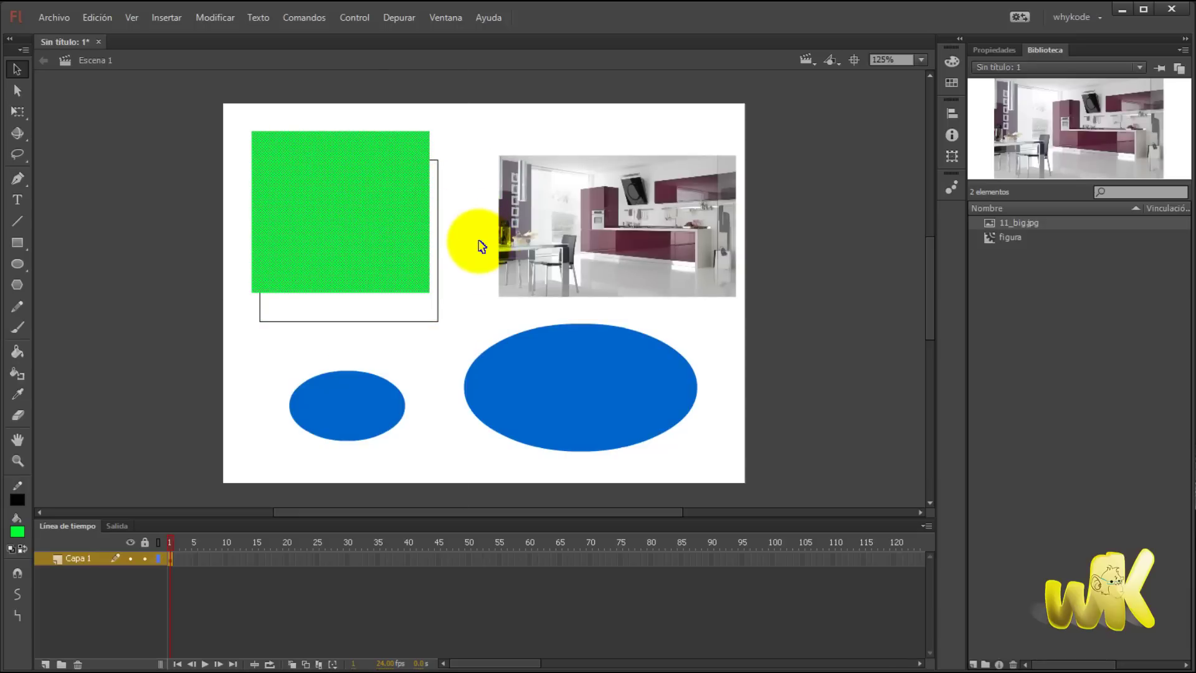
key("ctrl+z")
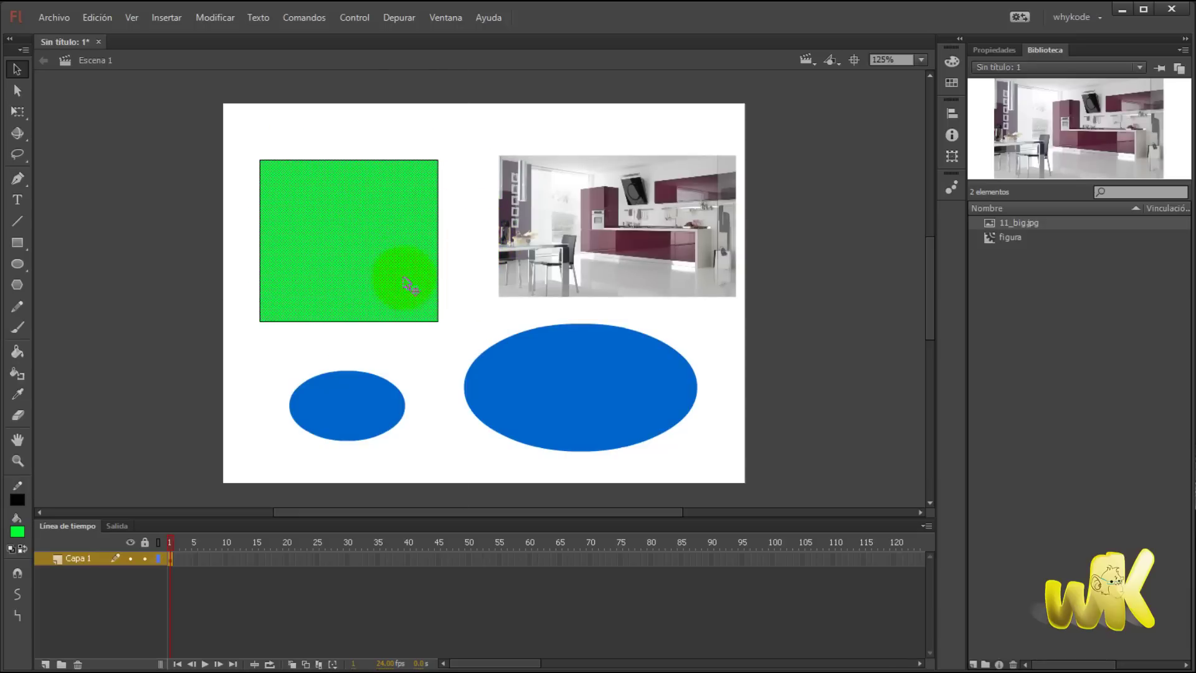
left_click_drag(406, 253, 265, 253)
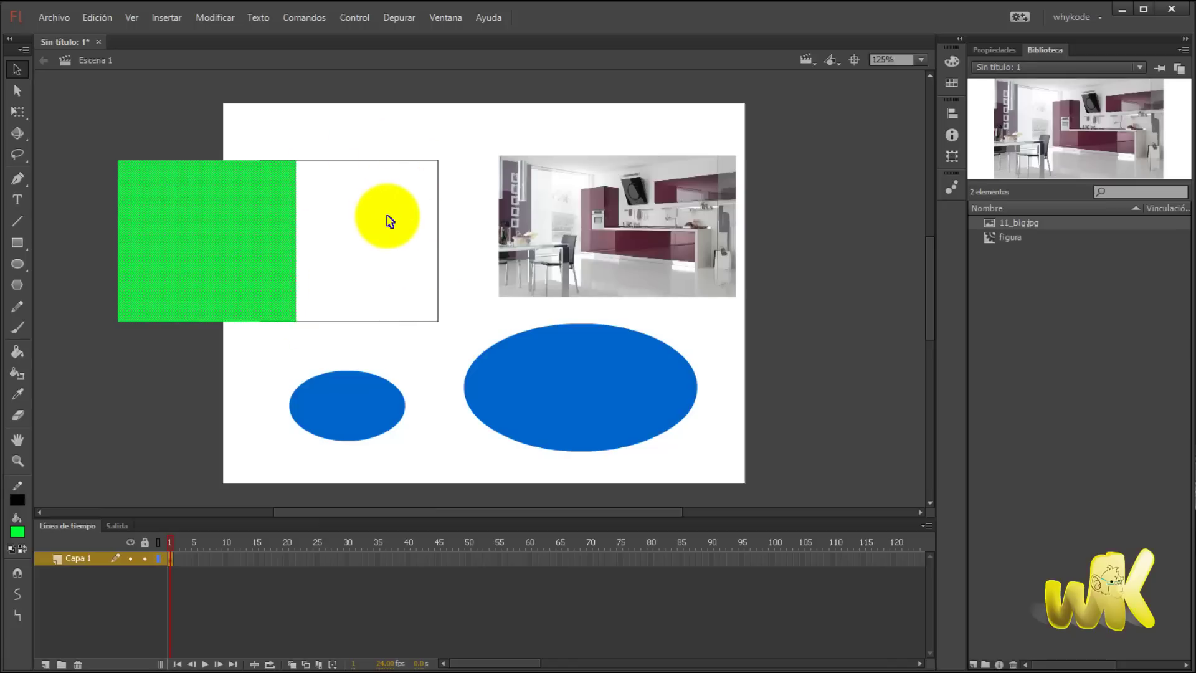
left_click_drag(447, 225, 446, 220)
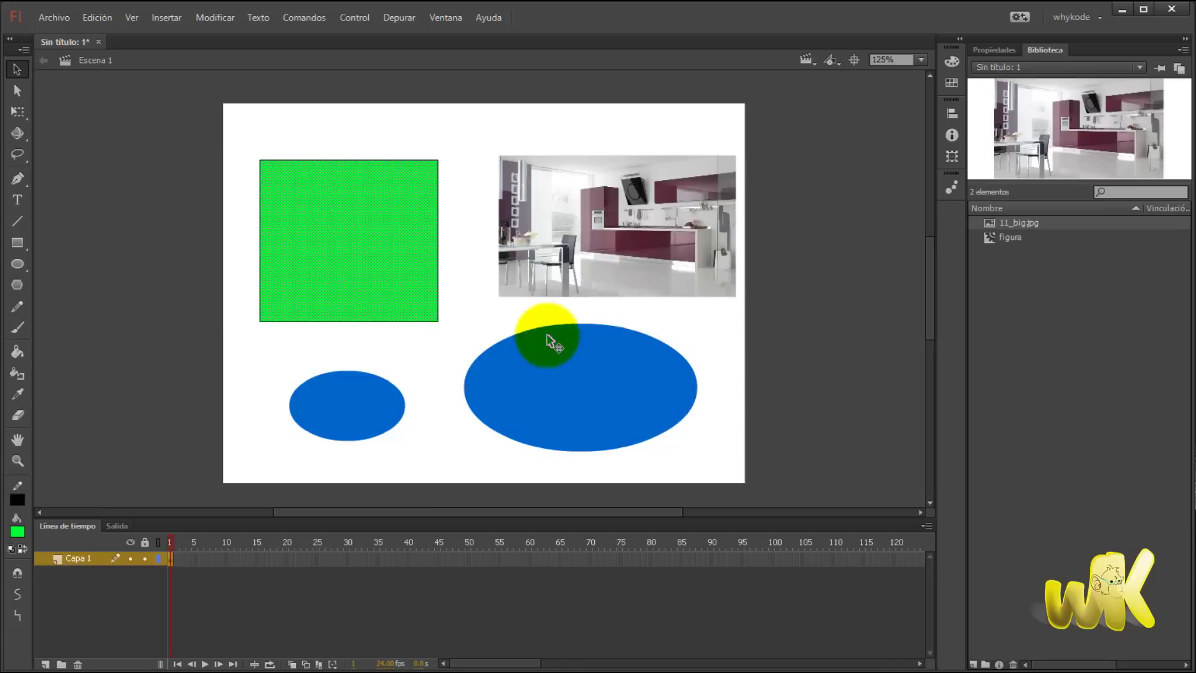
Shift the large blue ellipse slightly down and to the right, and the small blue ellipse slightly up and to the right
left_click(579, 385)
left_click_drag(579, 389, 636, 393)
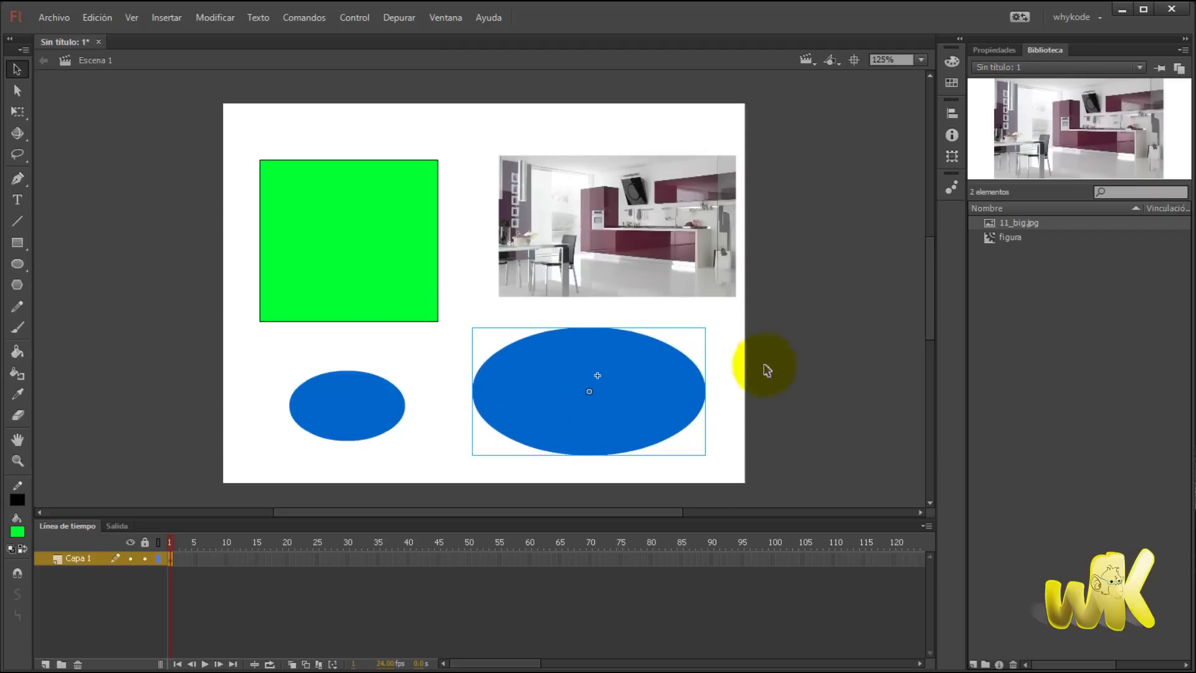
mouse_move(372, 412)
left_mouse_down()
mouse_move(311, 341)
mouse_move(264, 378)
mouse_move(413, 387)
mouse_move(401, 414)
mouse_move(374, 416)
left_mouse_up()
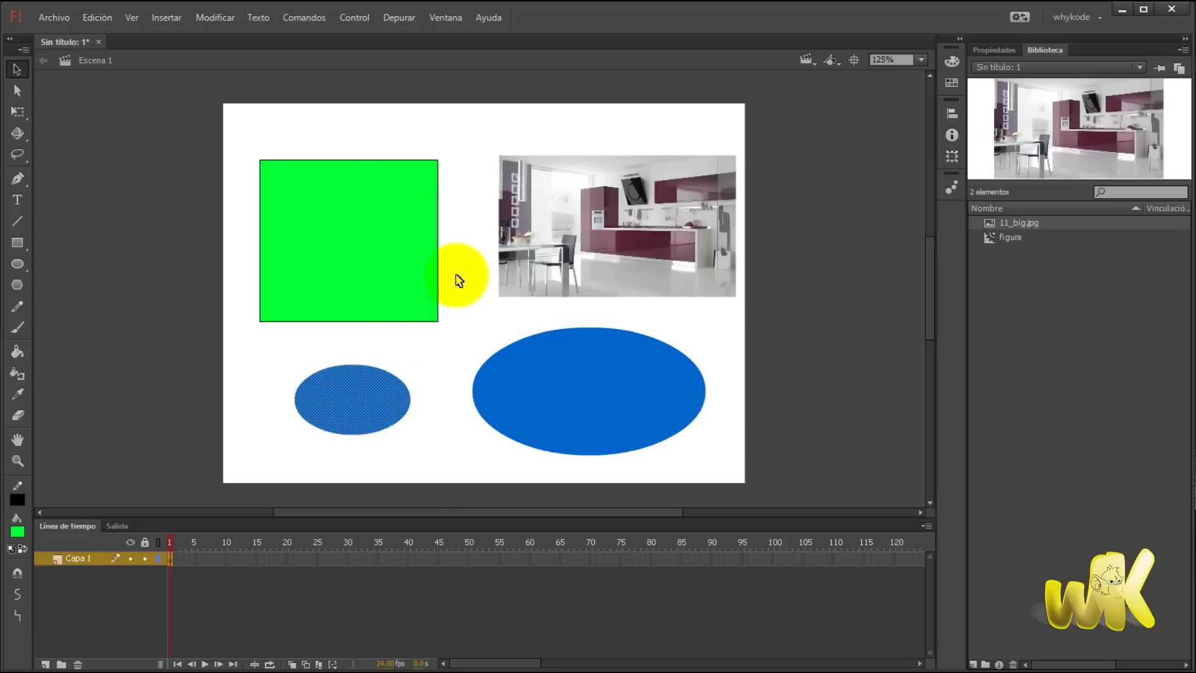
Select the green square's fill and its right, top and left outline edges one at a time, and finish with nothing selected
left_click(396, 231)
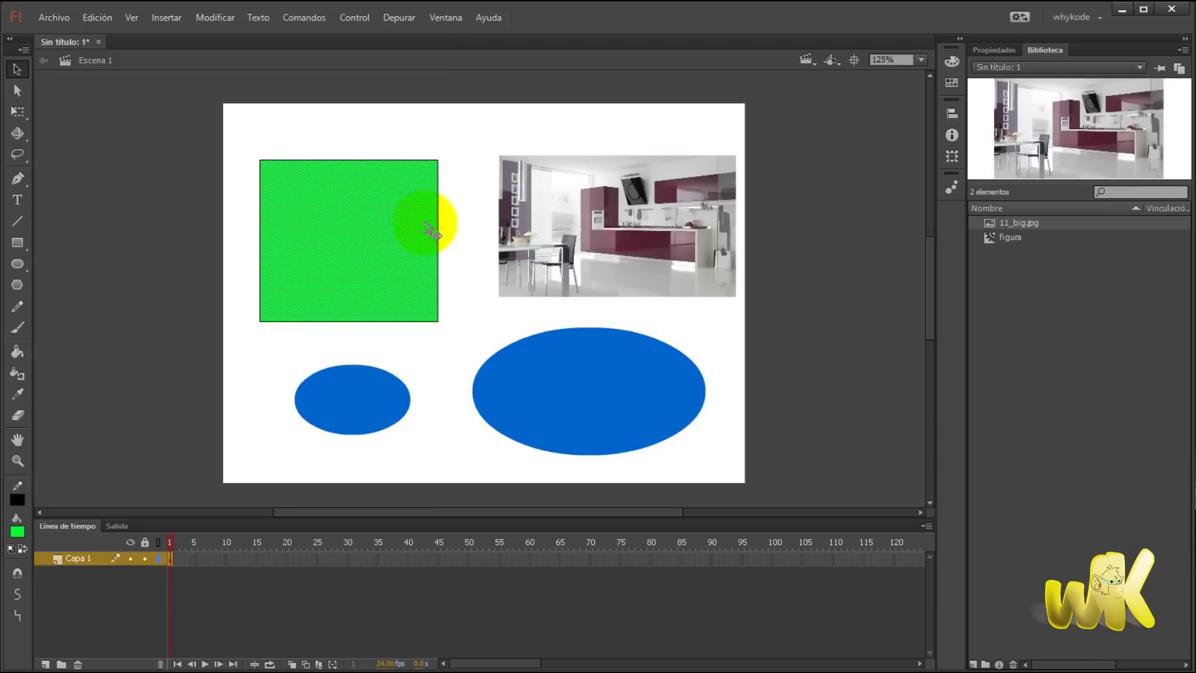
left_click(446, 232)
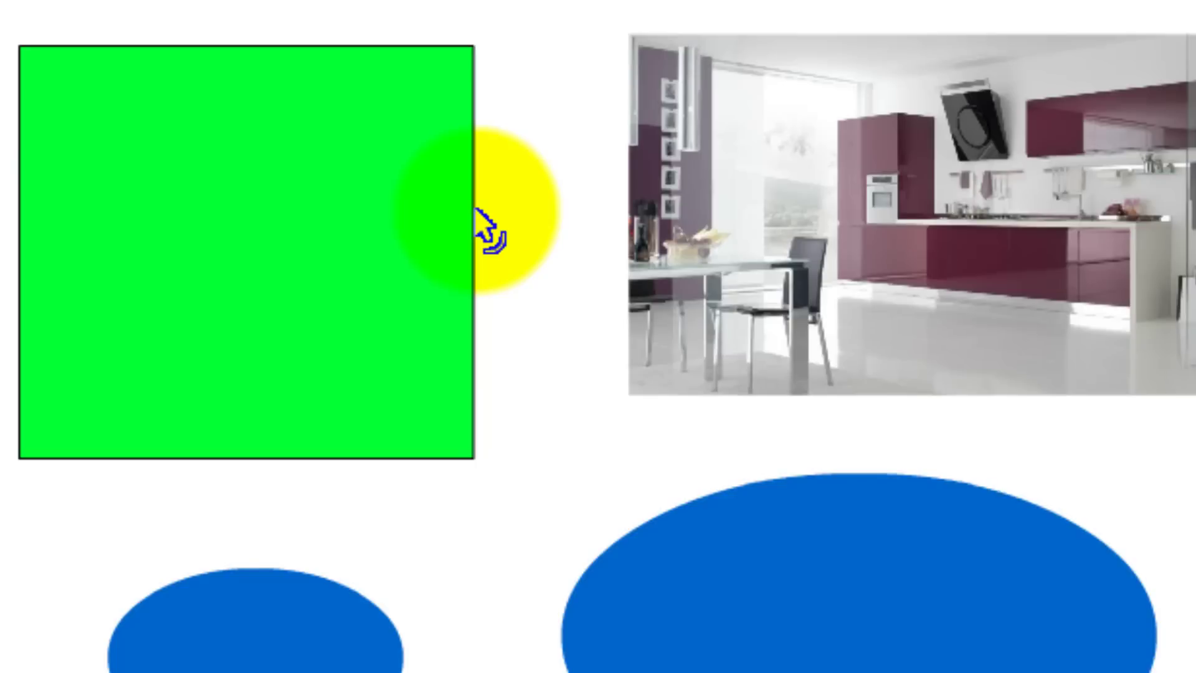
left_click(476, 208)
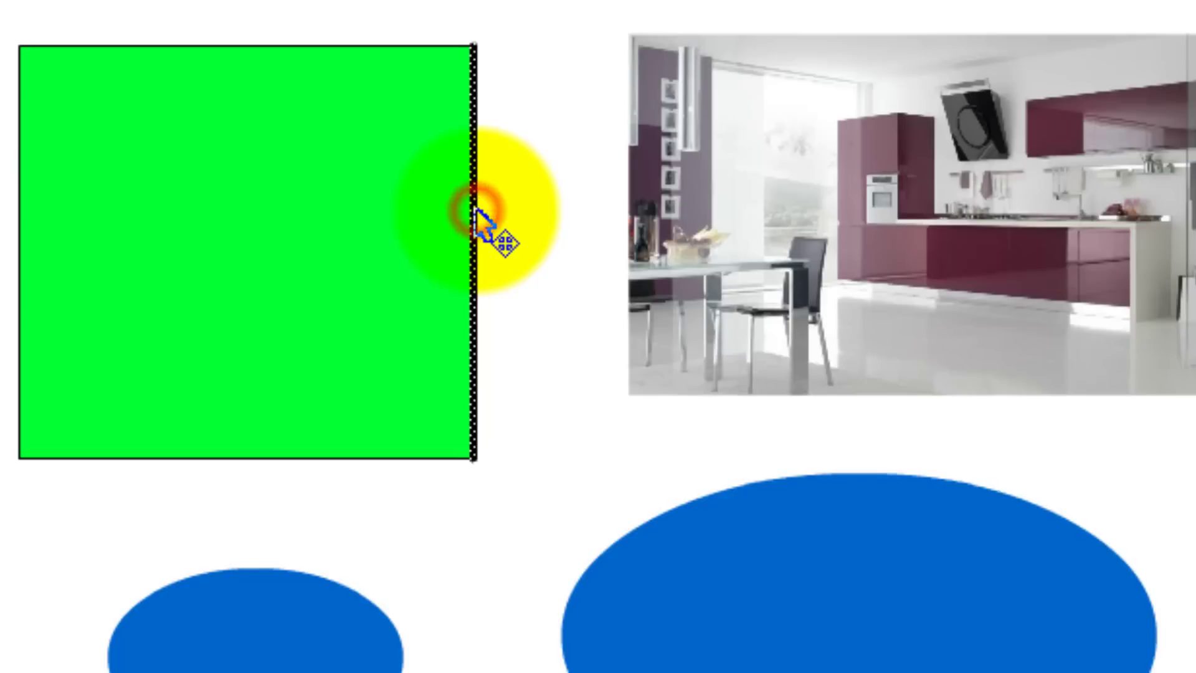
left_click(368, 47)
left_click(18, 215)
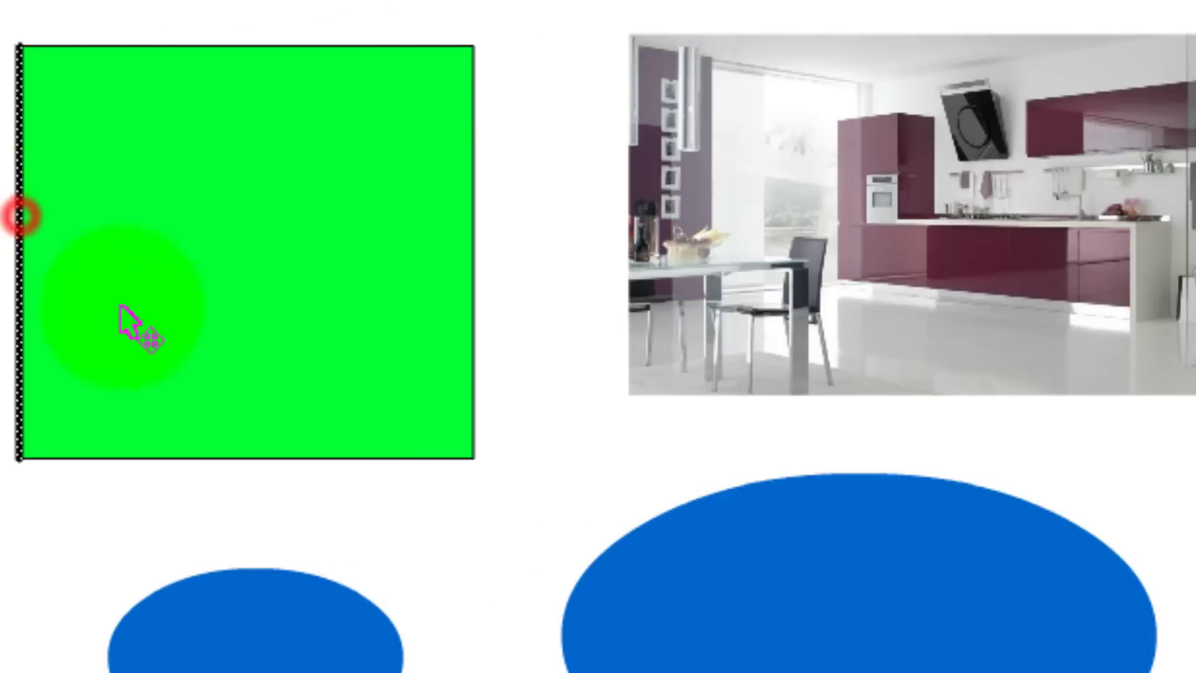
left_click(472, 47)
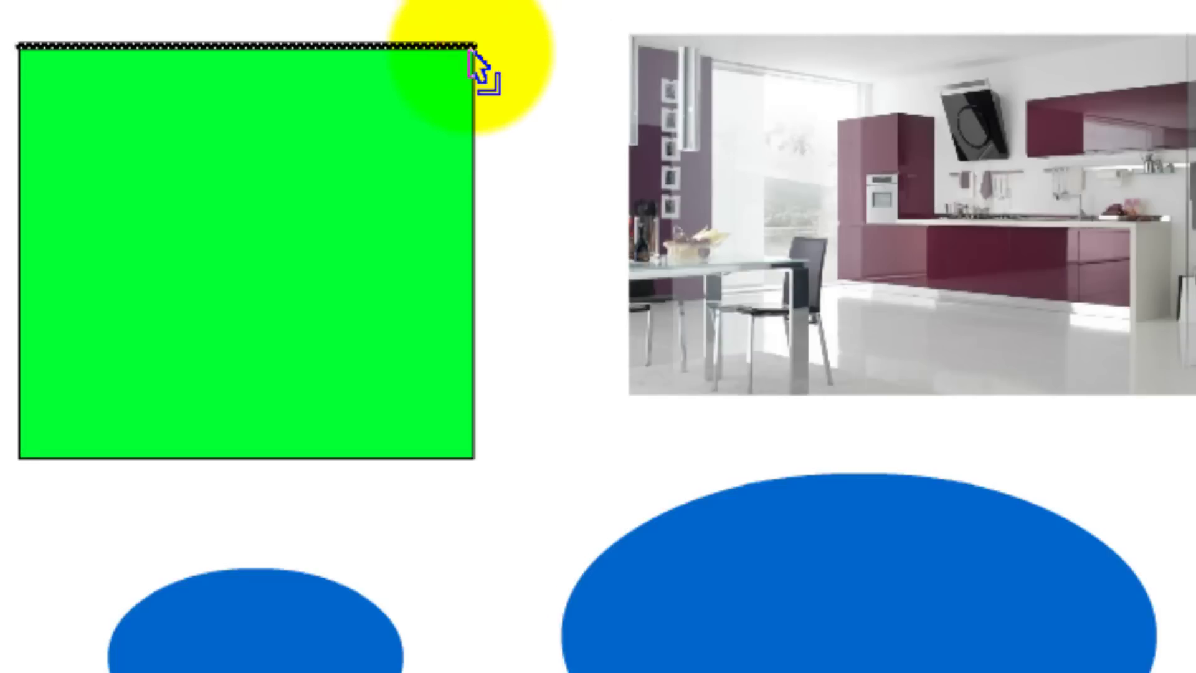
left_click(472, 80)
left_click(432, 46)
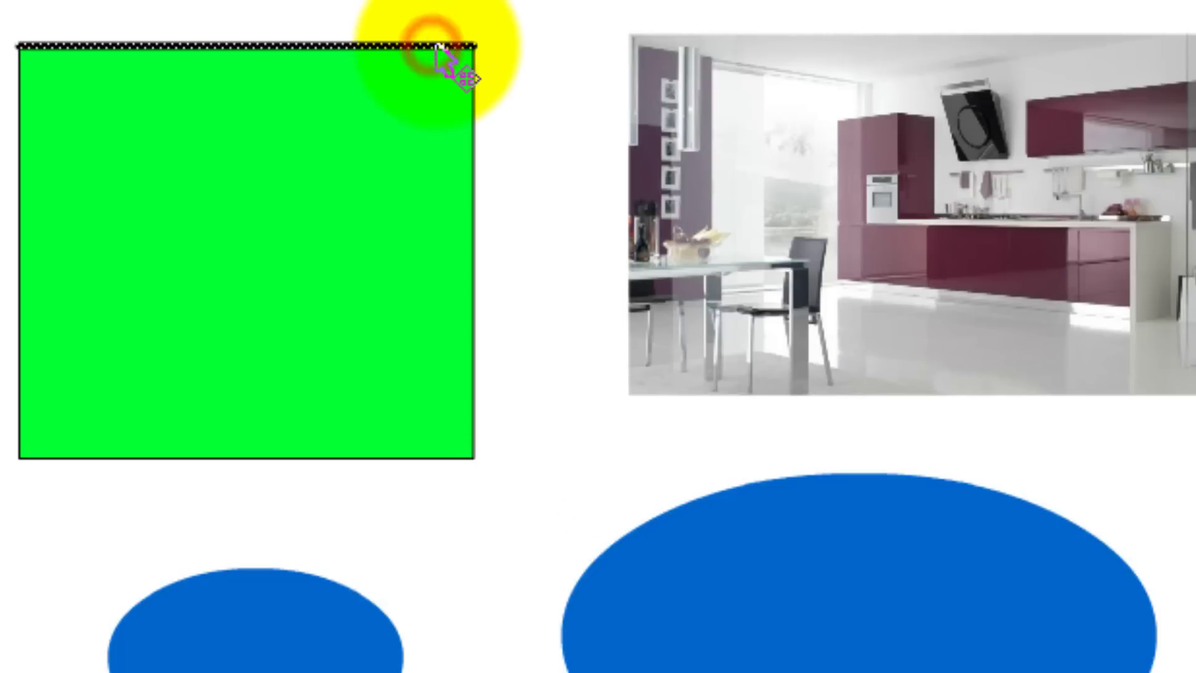
left_click(516, 33)
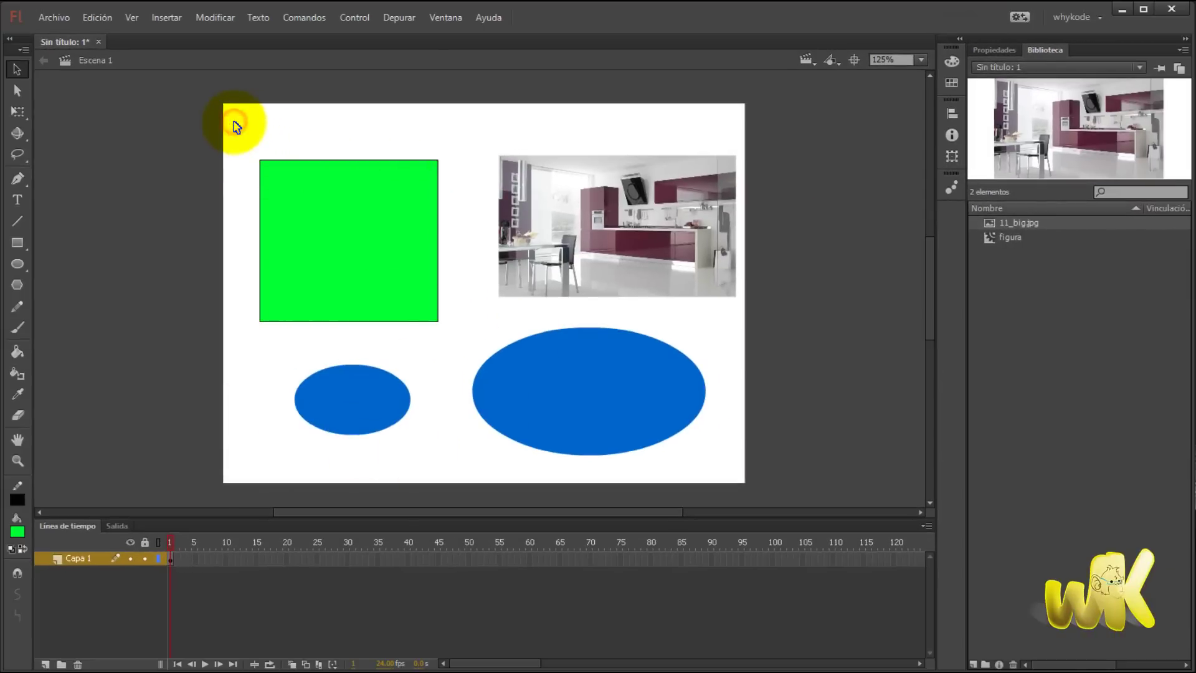
Marquee-select the green square's fill together with its whole outline, move it slightly up and to the right, and deselect it
left_click_drag(233, 122, 473, 344)
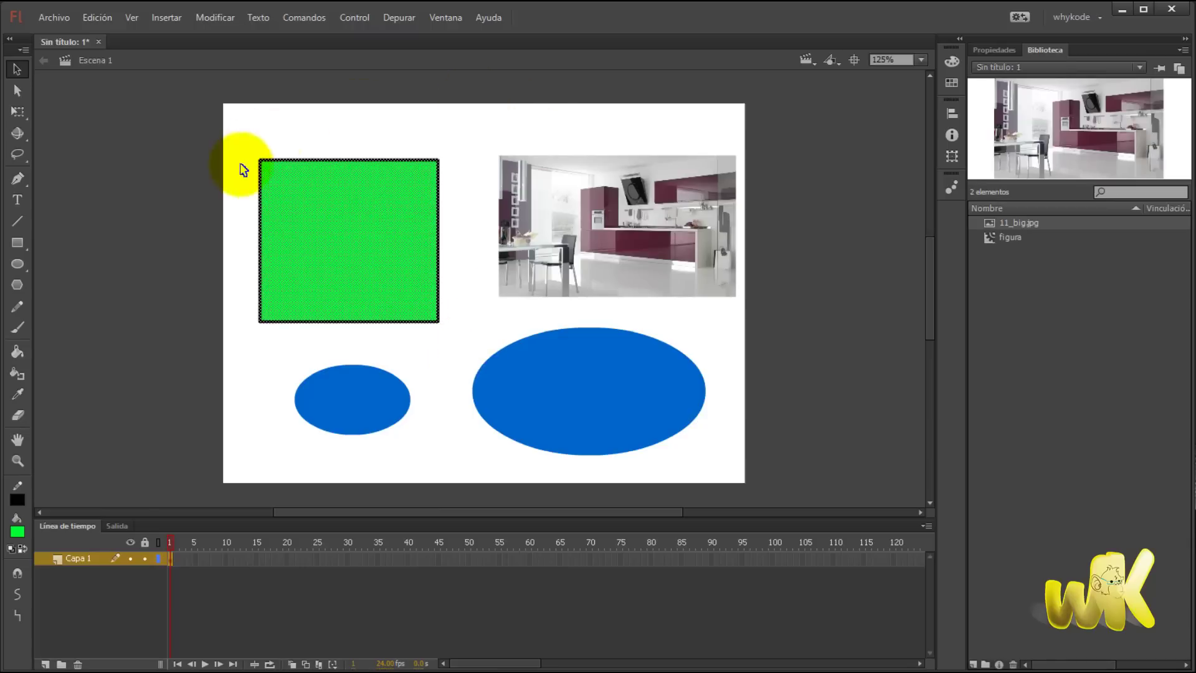
left_click_drag(357, 235, 379, 255)
left_click(462, 321)
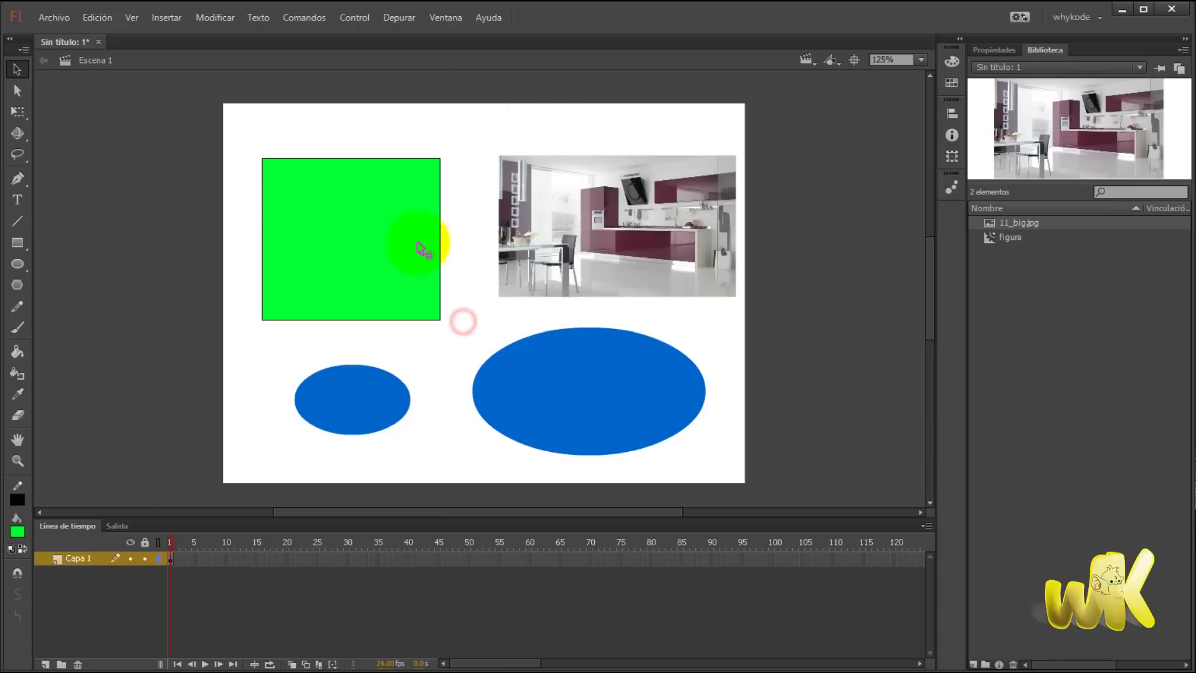
Try moving the green fill with only its top and right edges selected partly off the stage, and undo the move
left_click(361, 244)
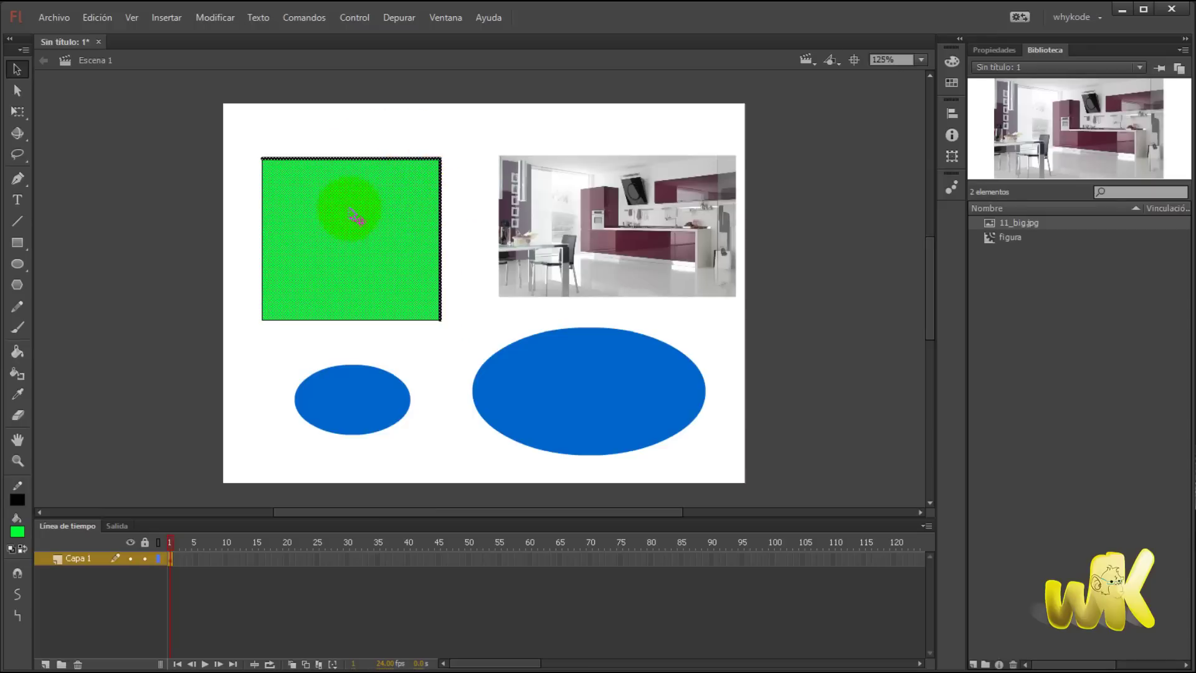
mouse_move(368, 238)
left_mouse_down()
mouse_move(195, 315)
mouse_move(186, 334)
left_mouse_up()
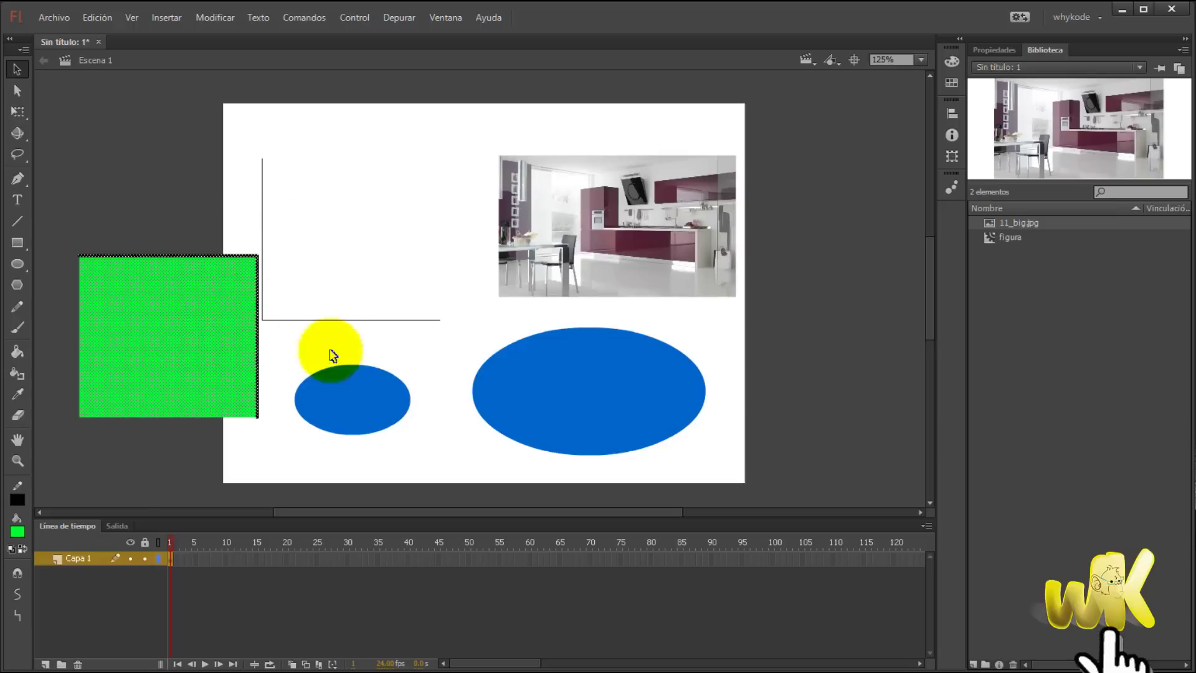
key("ctrl+z")
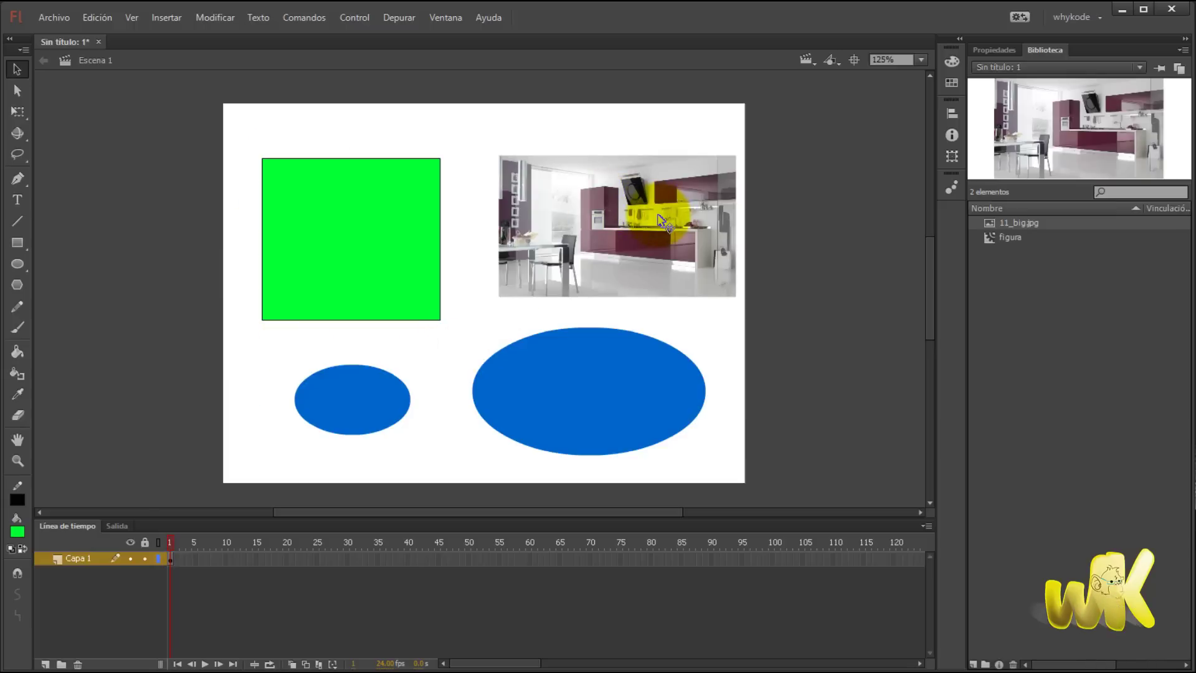
Try moving the kitchen image, large ellipse, green fill and its right edge together as one multiple selection, undo the move and deselect everything
left_click(636, 215)
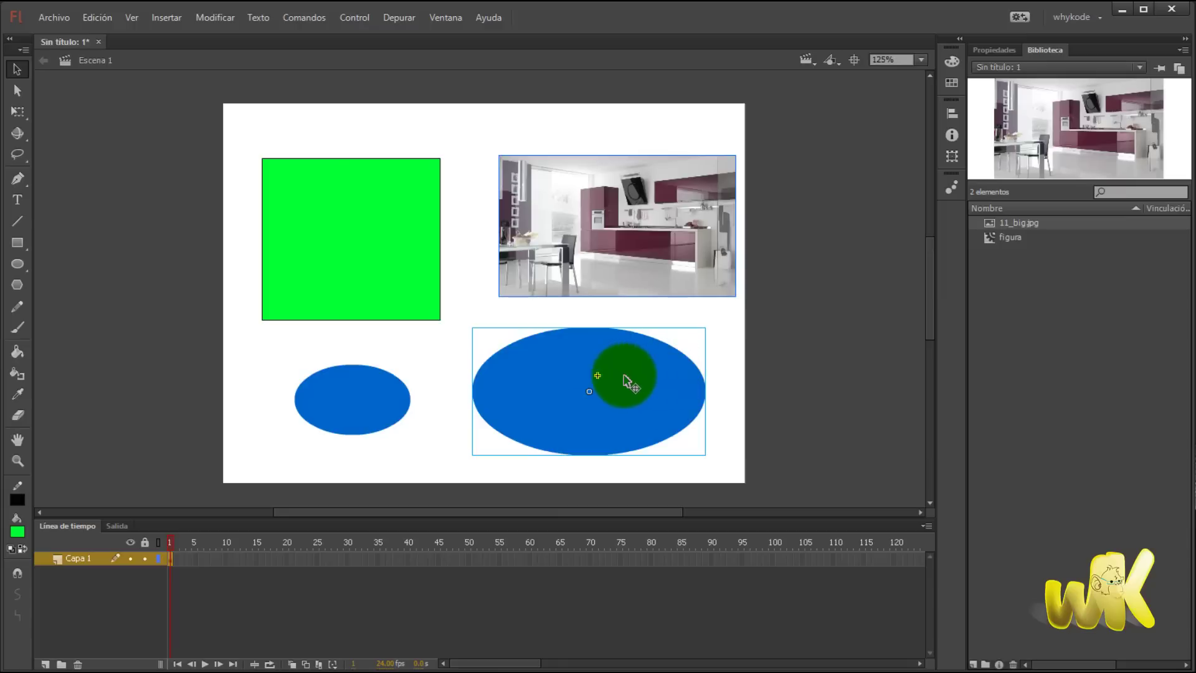
left_click(391, 252, "shift")
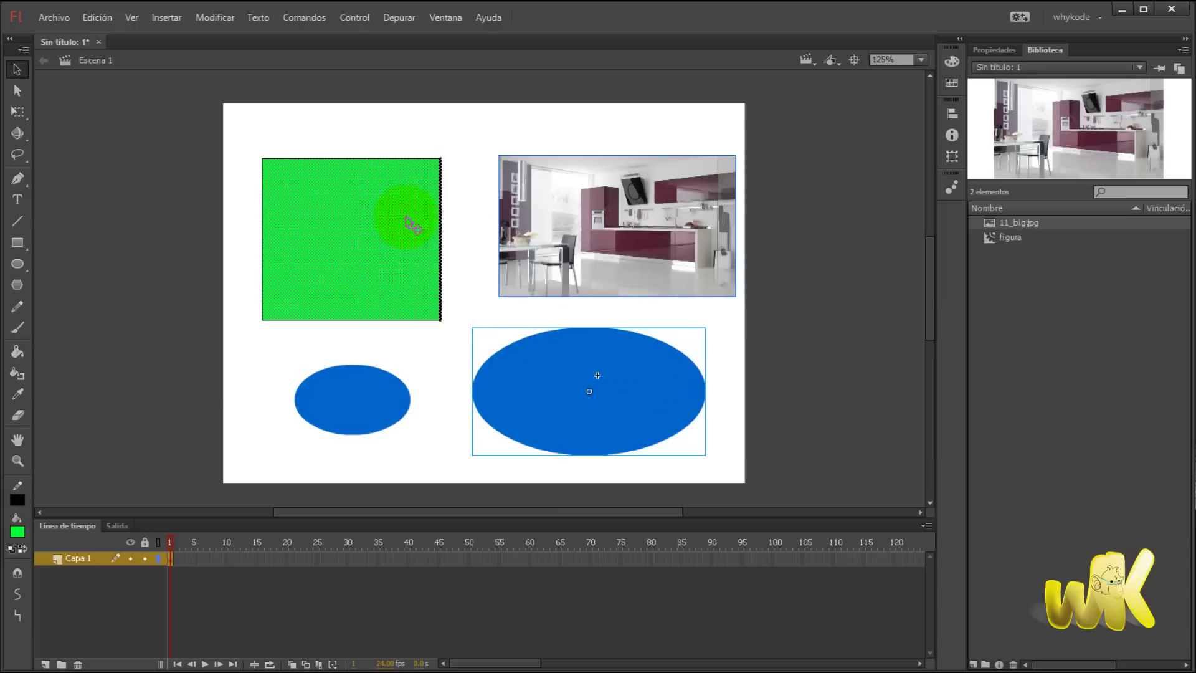
left_click_drag(407, 221, 270, 301)
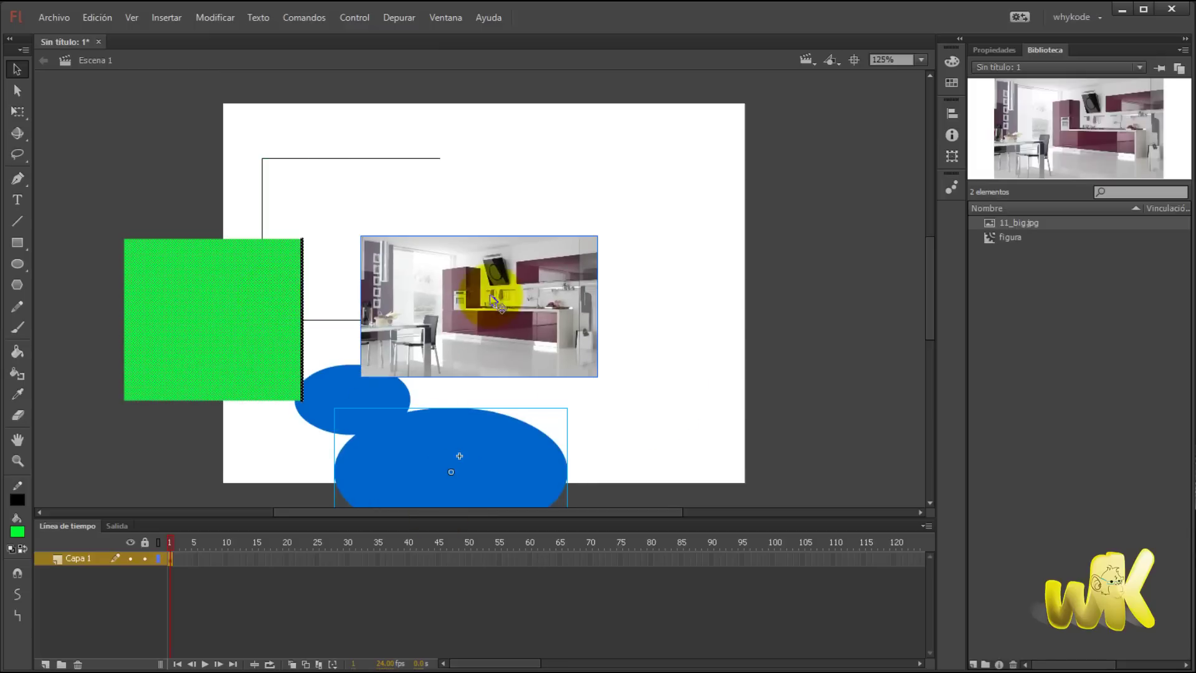
key("ctrl+z")
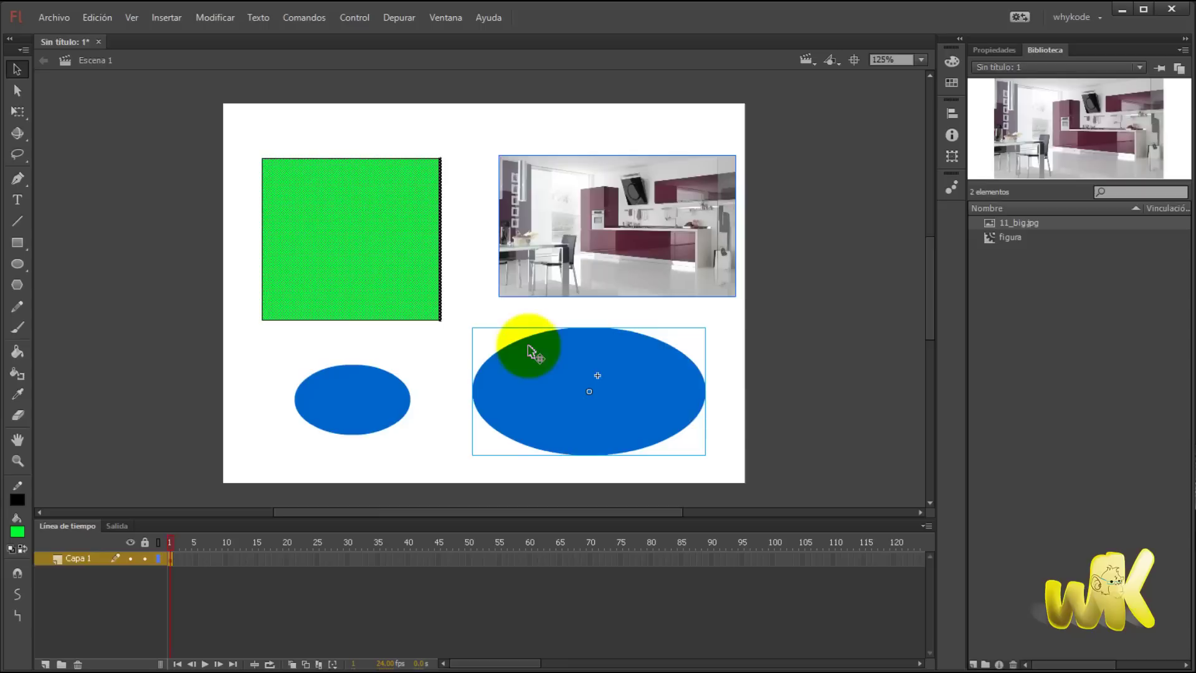
left_click(865, 329)
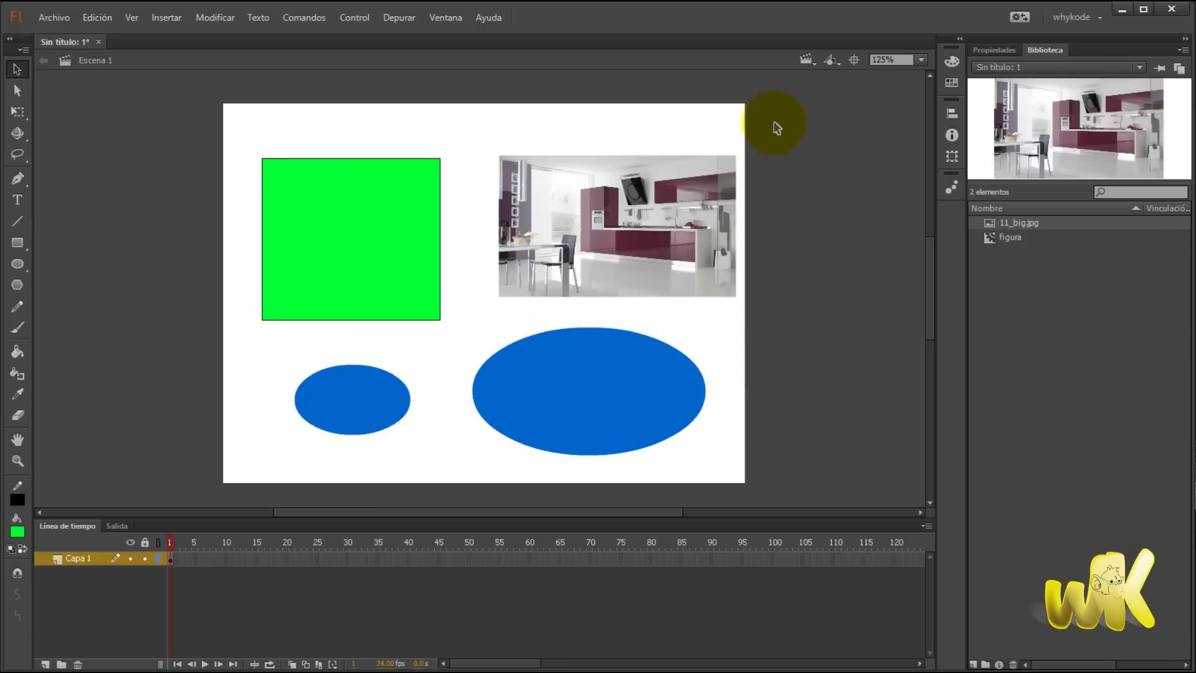
Select the kitchen image with a partial marquee, and turn off "Herramientas Selección y Lazo por contacto" in the Dibujo preferences
left_click_drag(785, 124, 673, 203)
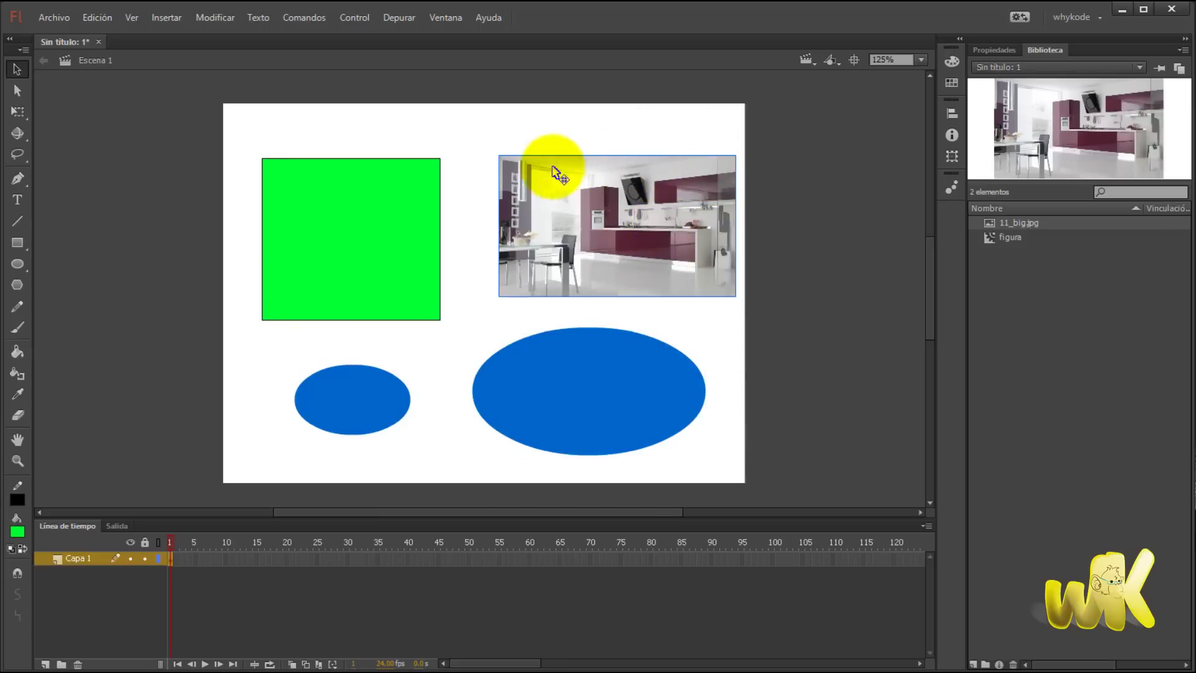
left_click(99, 19)
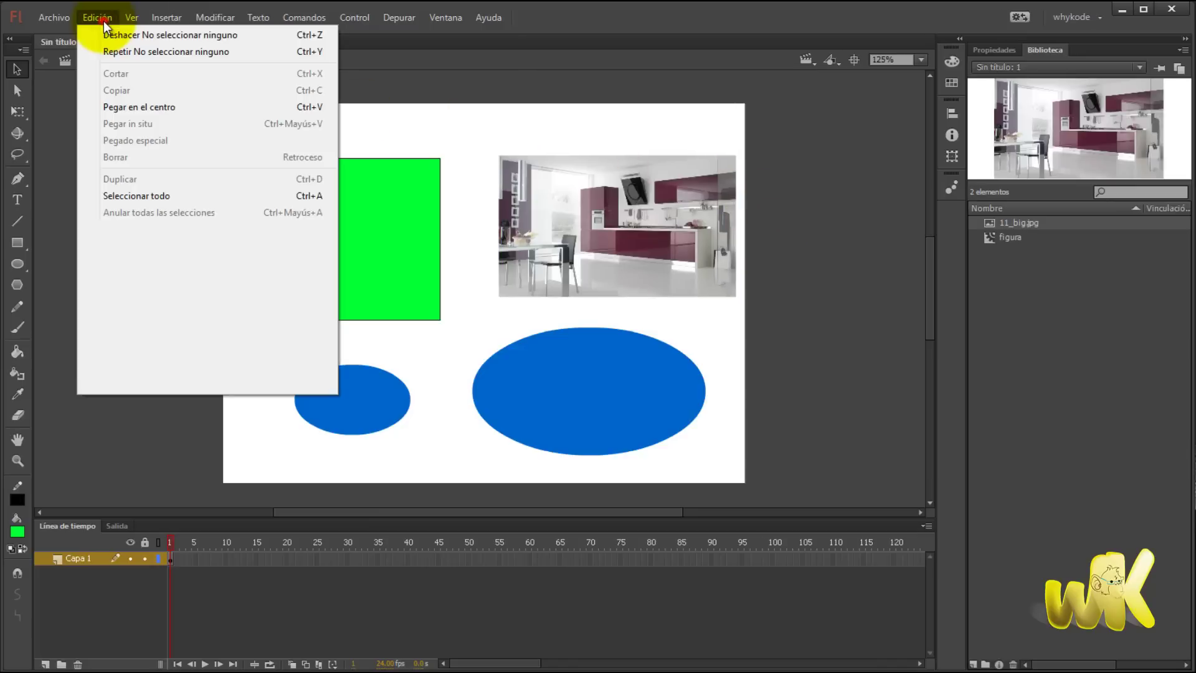
left_click(140, 348)
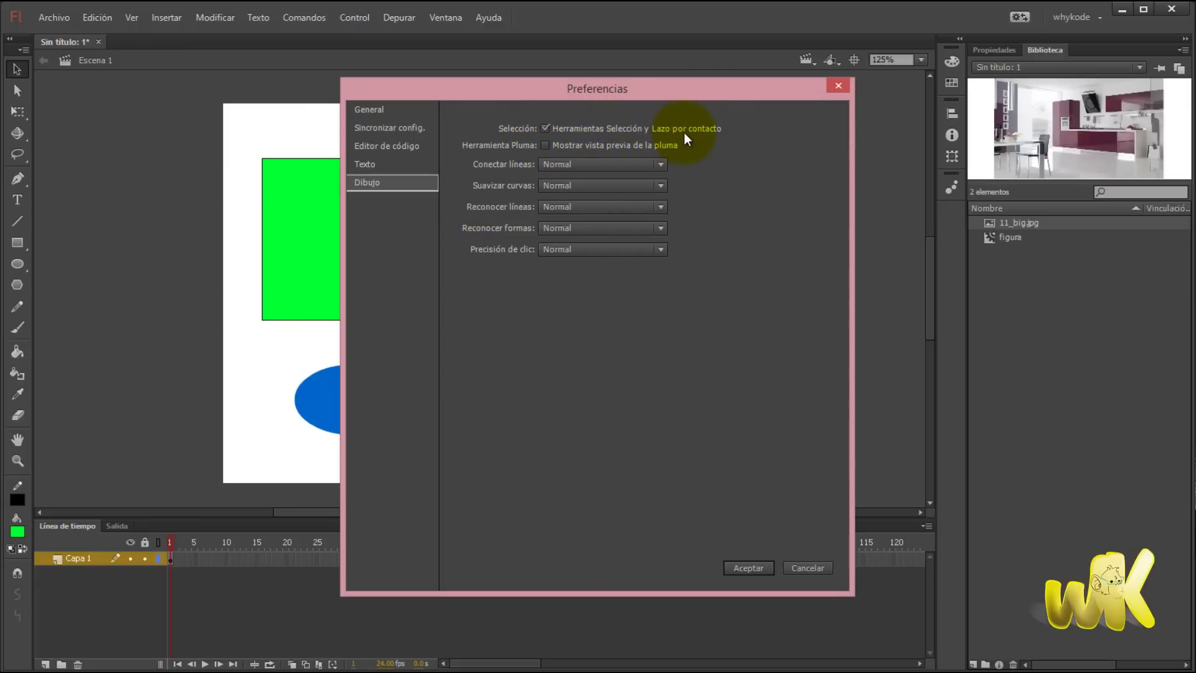
left_click(546, 128)
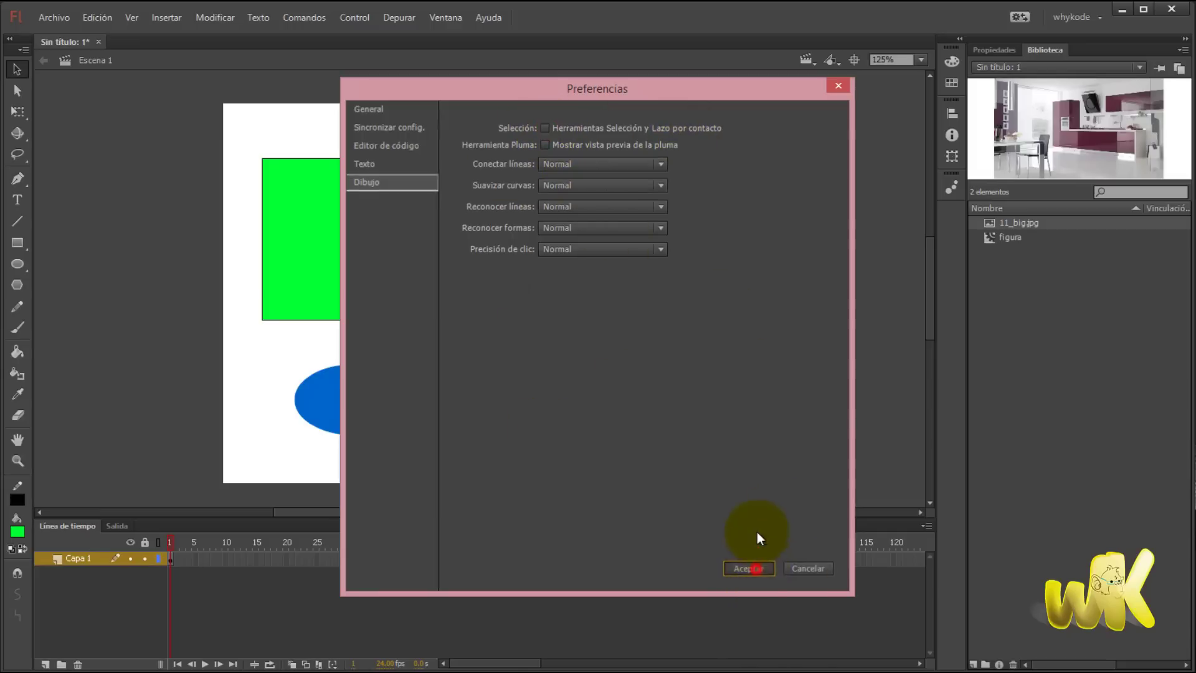
Apply the disabled contact-selection preference, try partial marquees over the kitchen image, and select it with a marquee enclosing it completely
left_click(755, 567)
left_click_drag(766, 124, 617, 239)
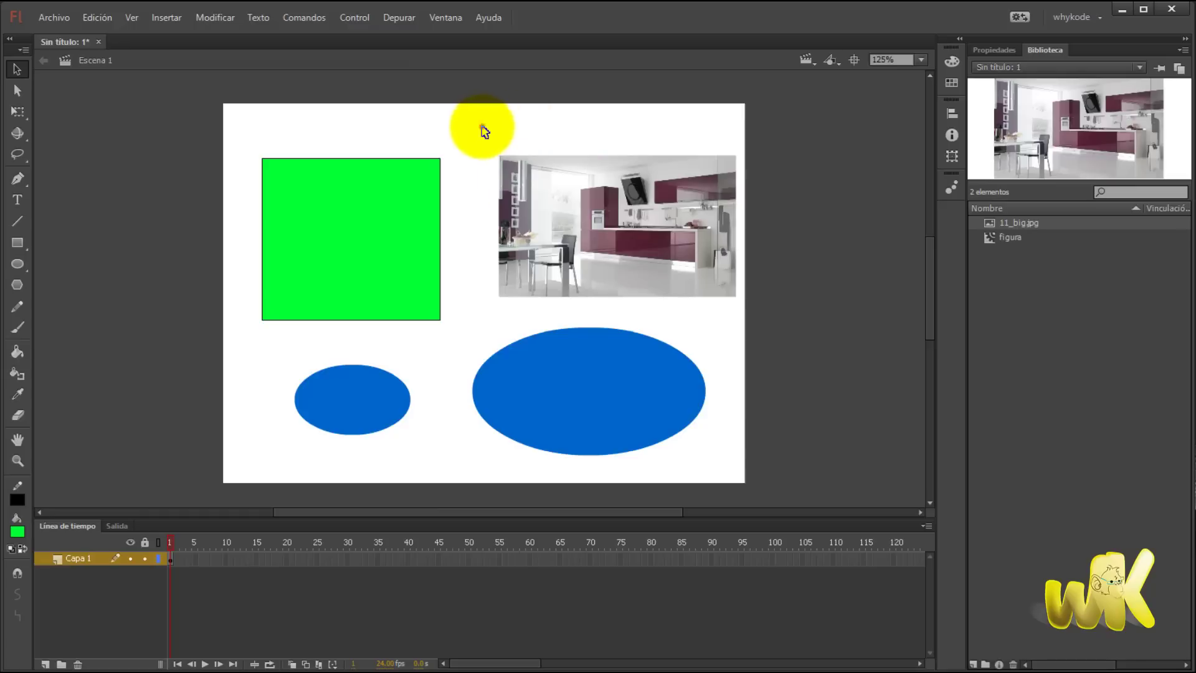
left_click_drag(482, 124, 613, 240)
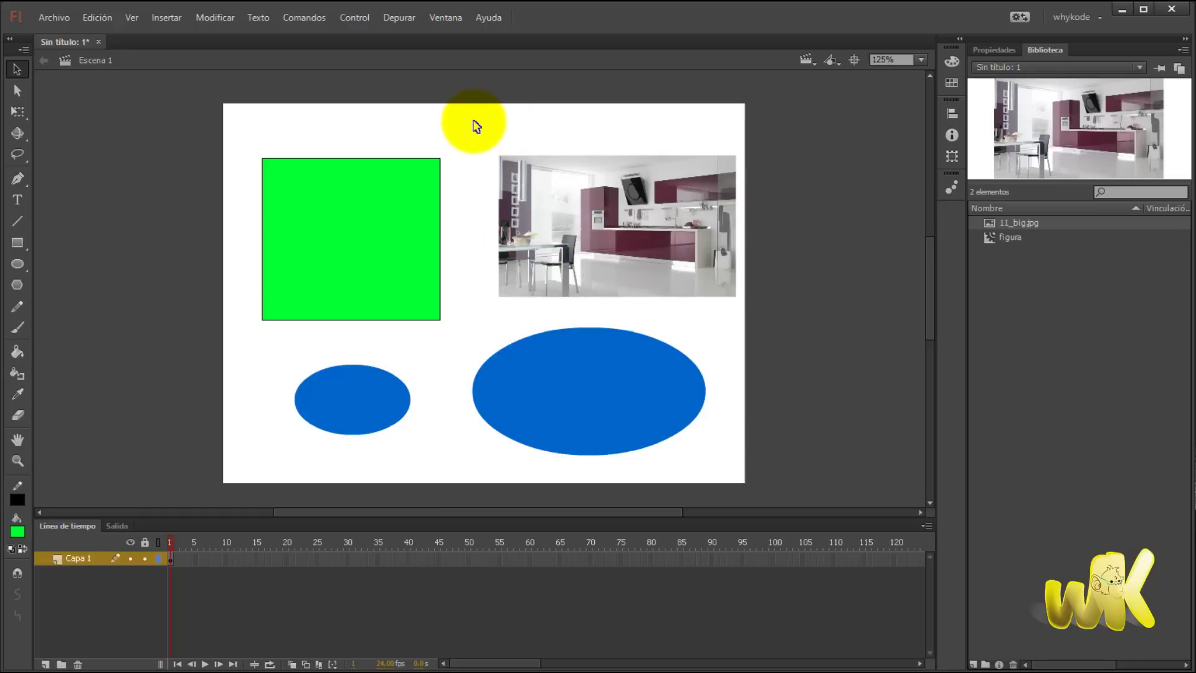
left_click_drag(473, 123, 762, 321)
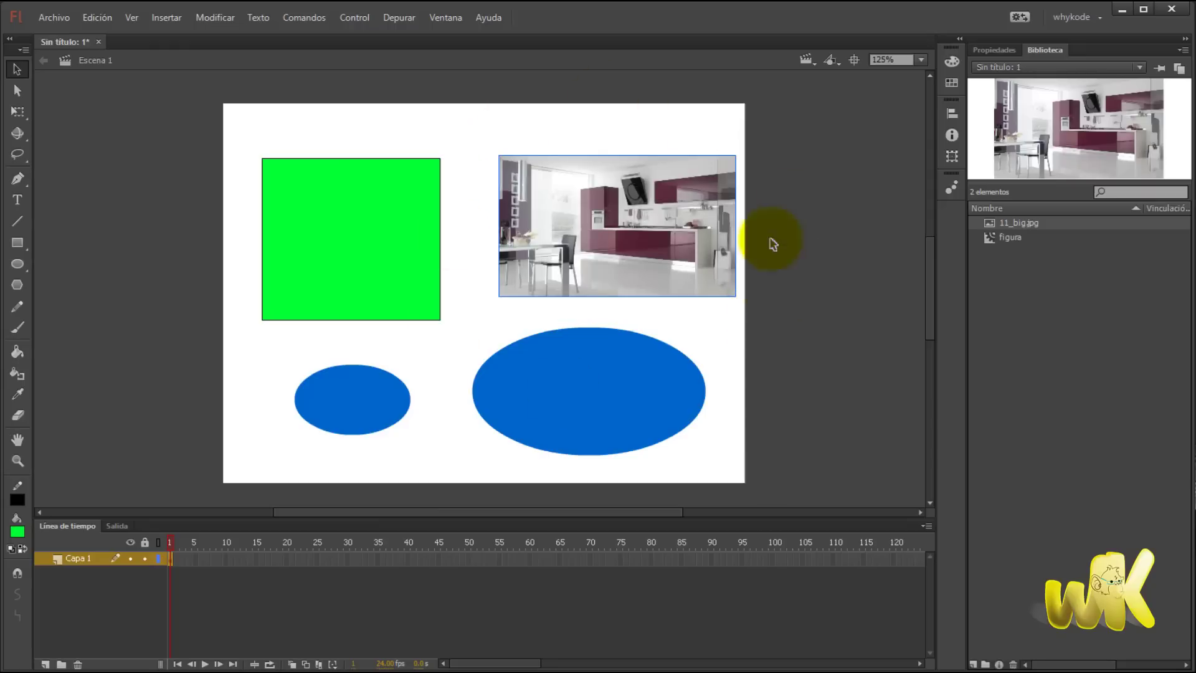
Turn on "Herramientas Selección y Lazo por contacto" in the Dibujo preferences, test it with a partial marquee over the kitchen image, and deselect the image
left_click(97, 17)
mouse_move(131, 18)
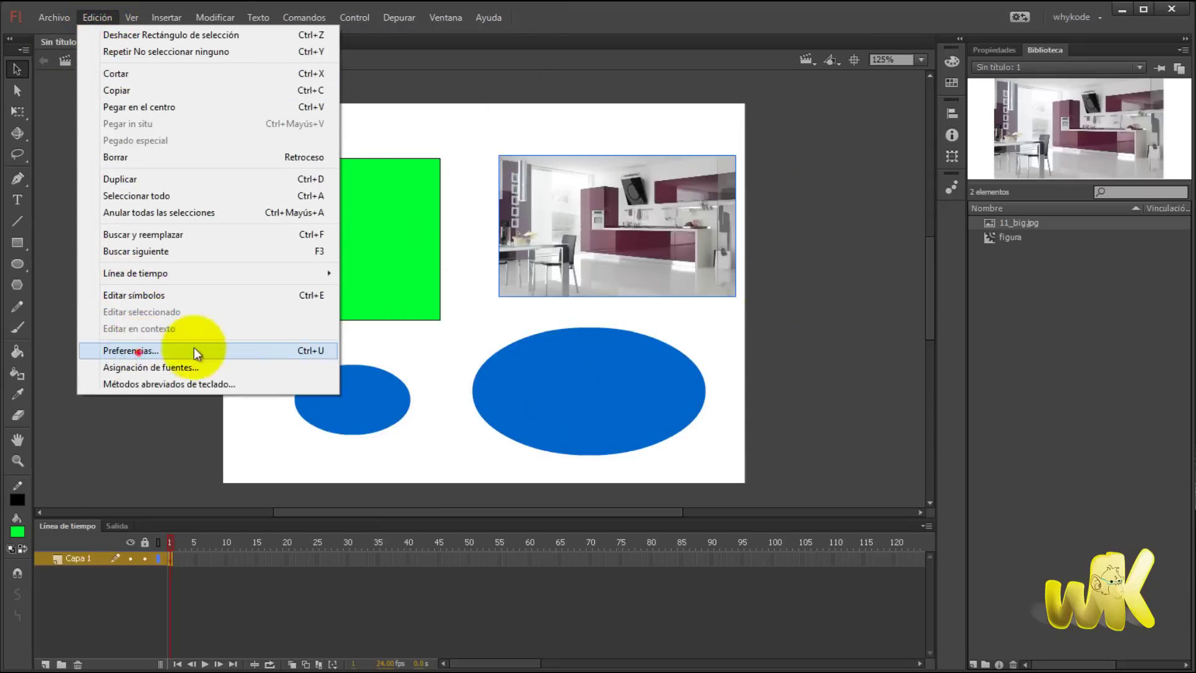
left_click(194, 350)
left_click(370, 184)
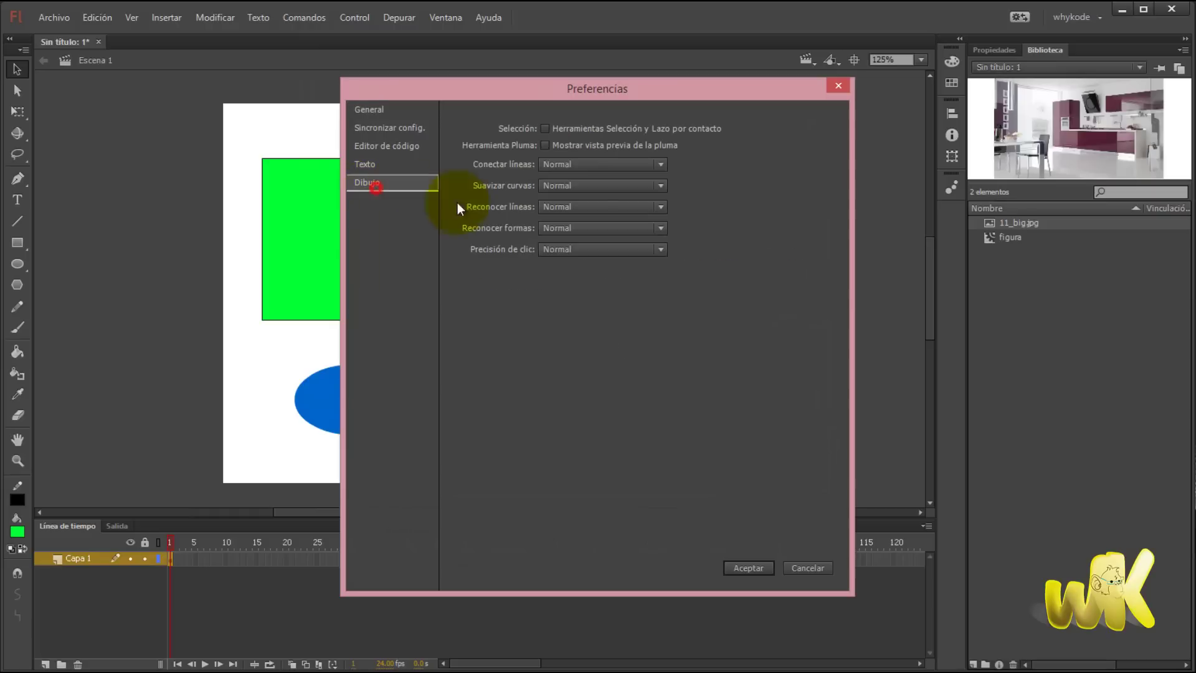
left_click(546, 128)
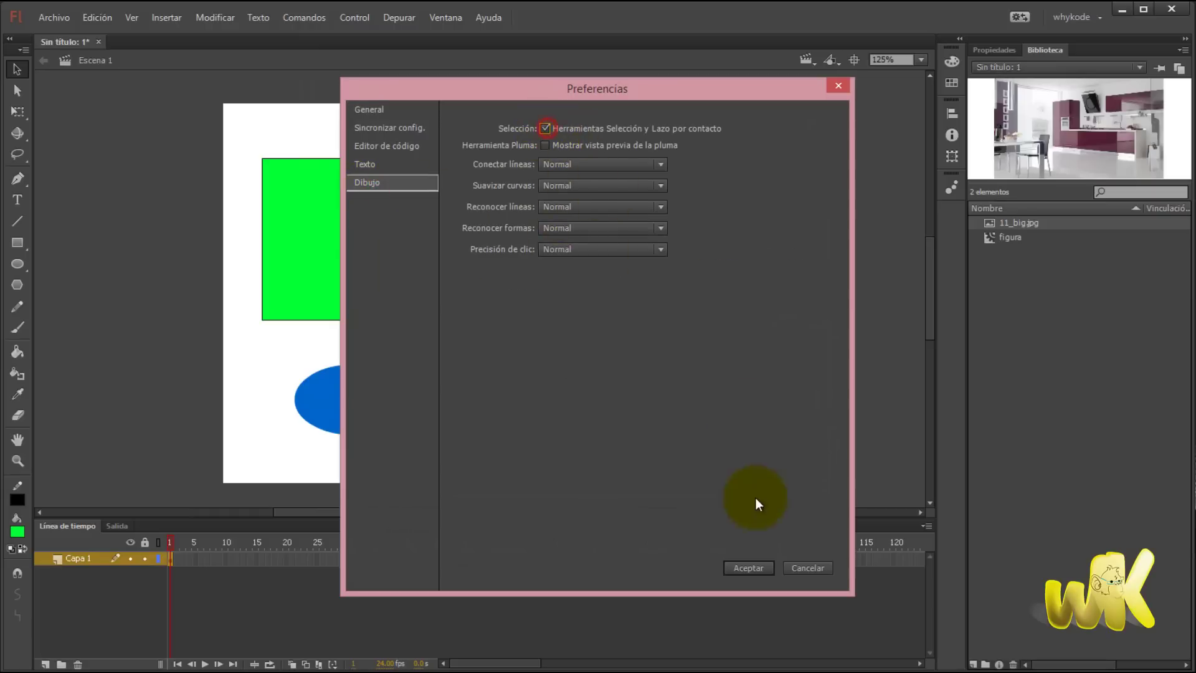
left_click(750, 567)
left_click_drag(774, 126, 694, 231)
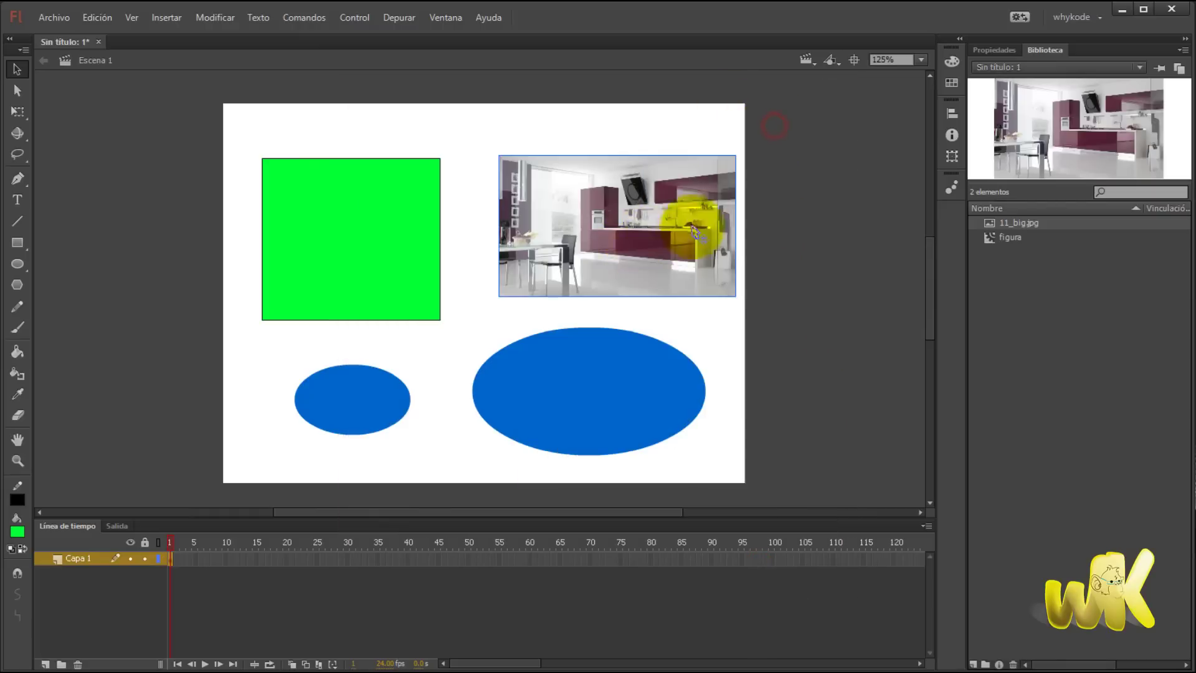
left_click(754, 268)
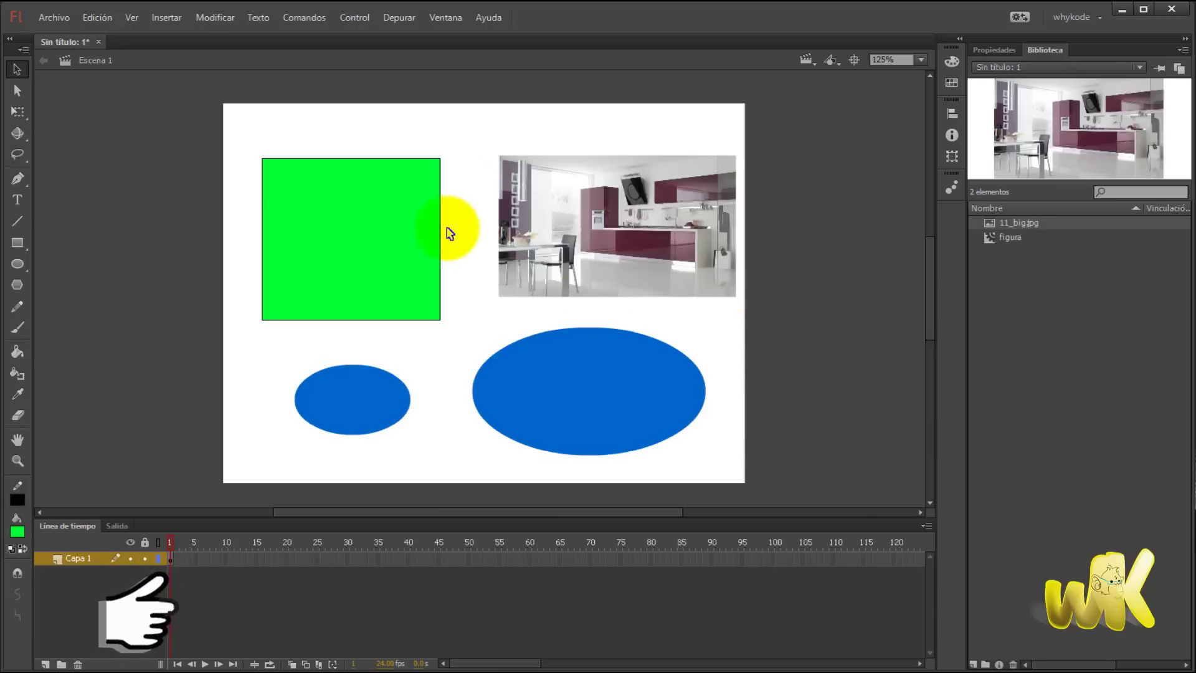
Try moving the green square's right edge on its own slightly up and to the right, undo the move and deselect the edge
left_click(441, 204)
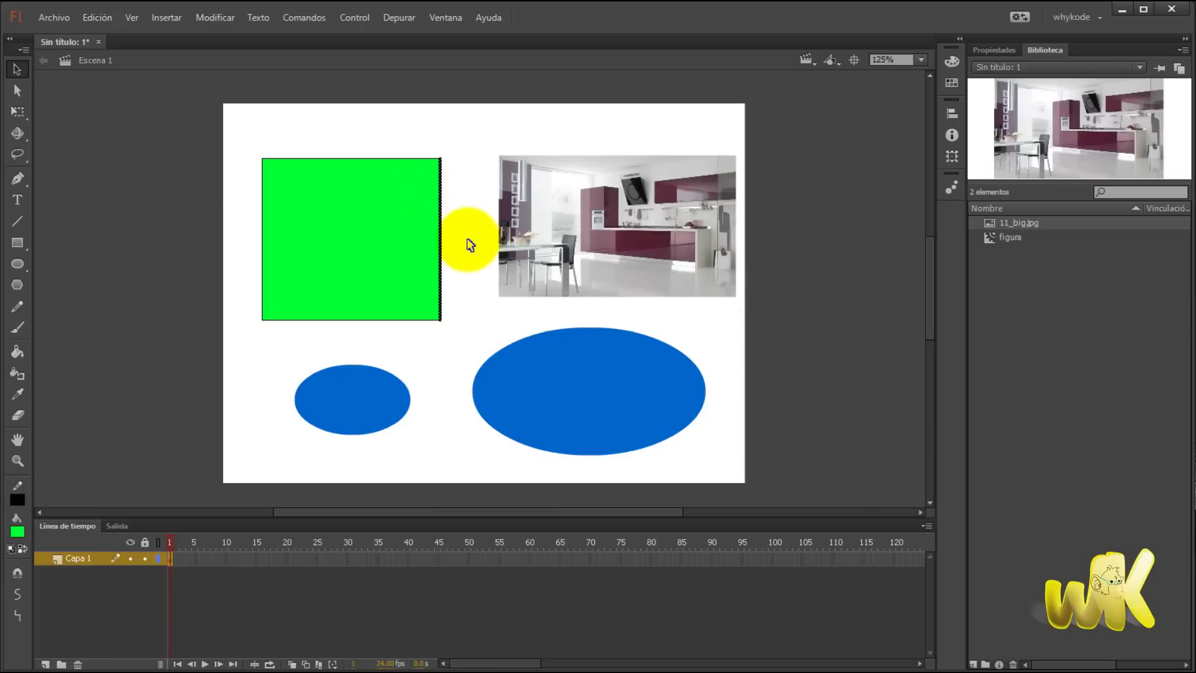
left_click_drag(448, 212, 462, 181)
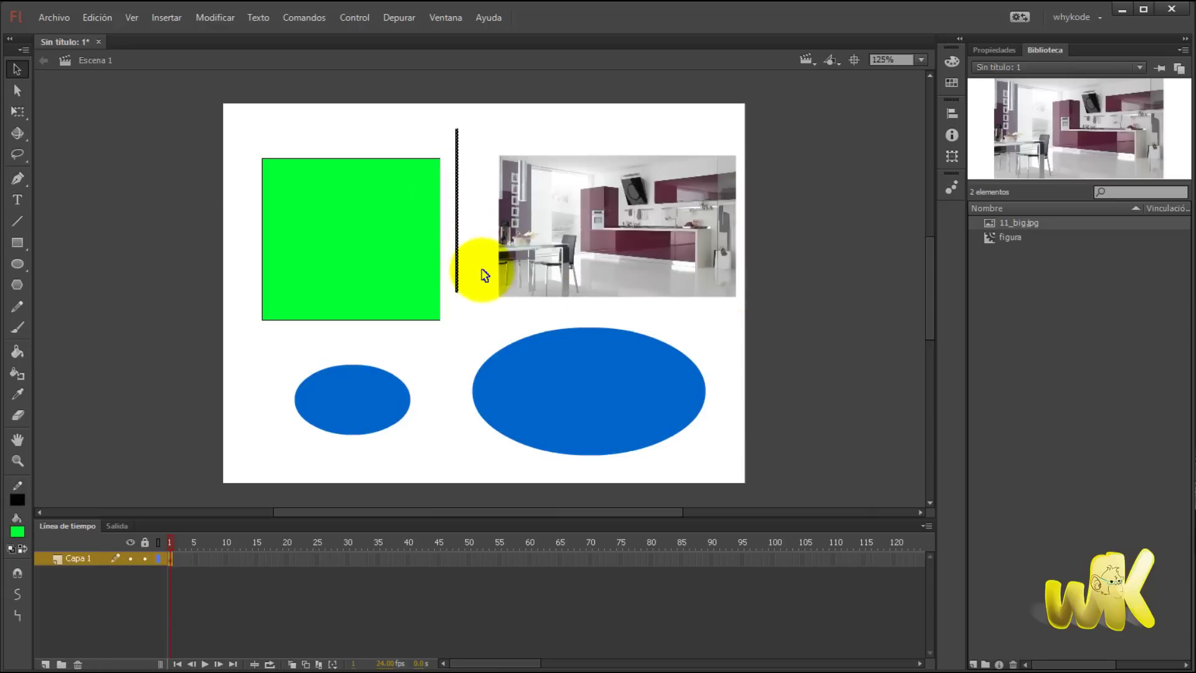
left_click(484, 232)
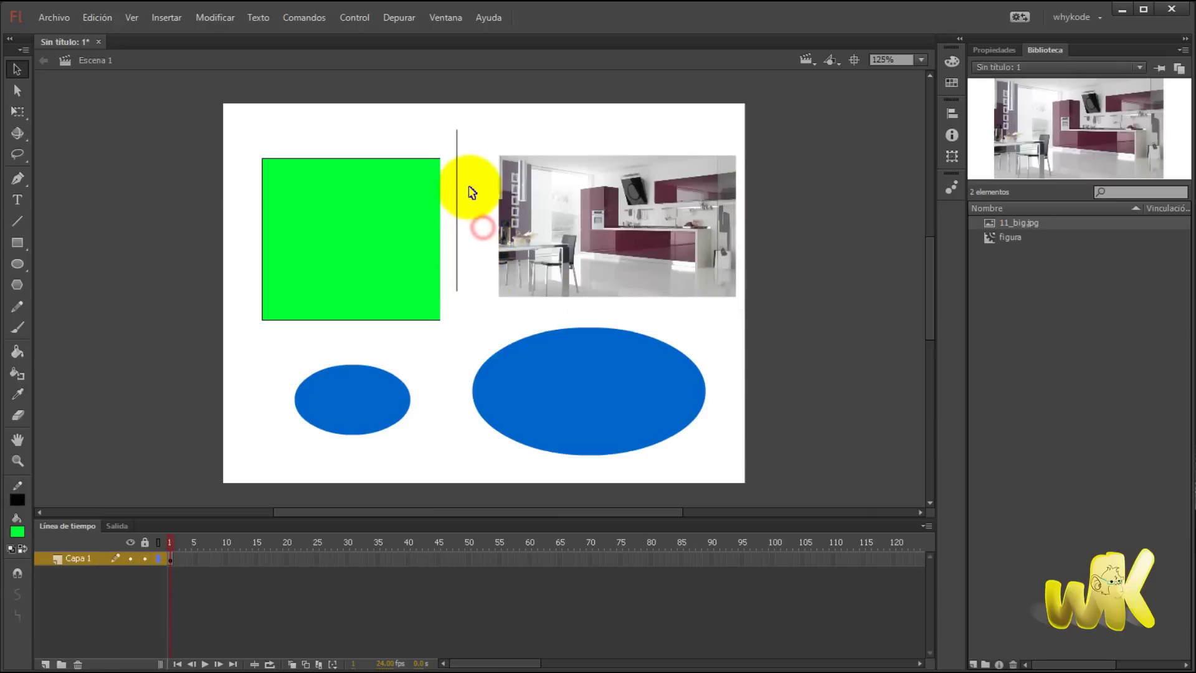
key("ctrl+z")
left_click(474, 301)
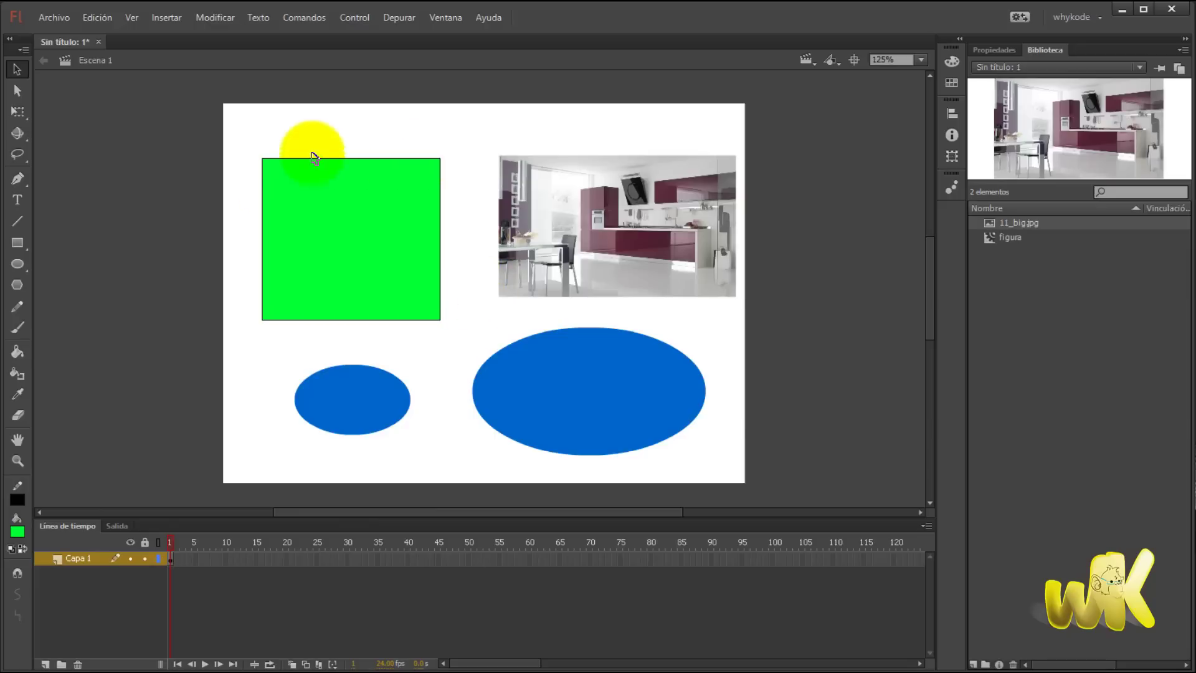
Select the green fill, the small ellipse and the large ellipse symbol one at a time, reselect the green fill and deselect it
left_click(367, 260)
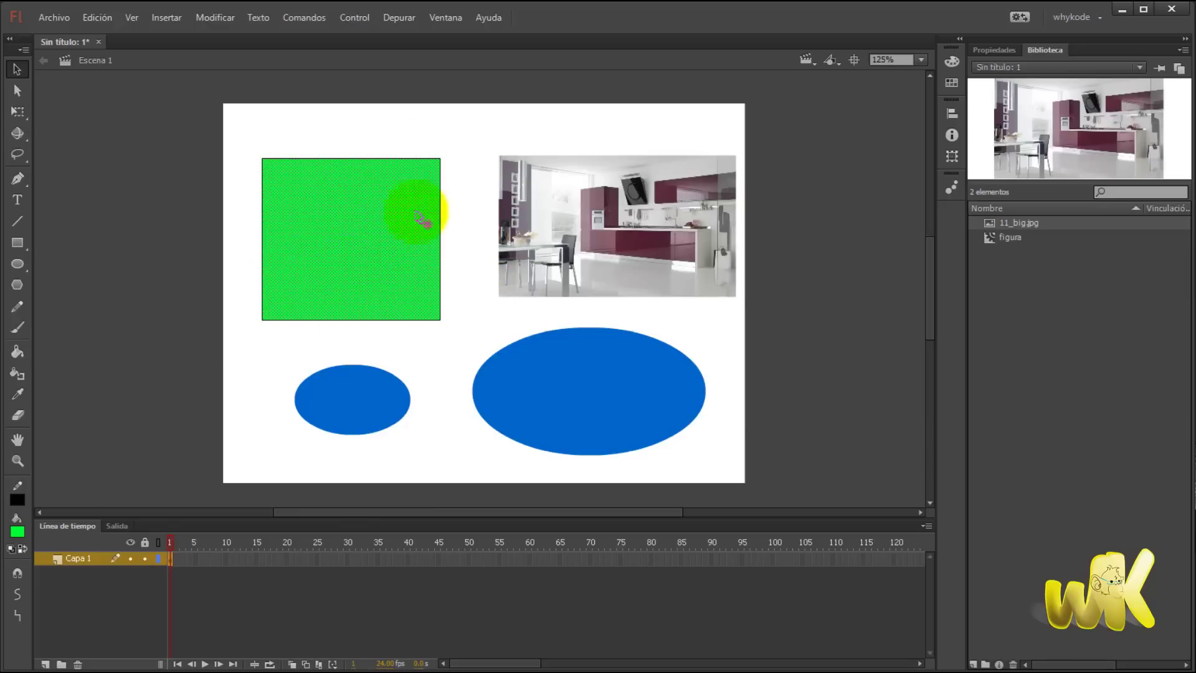
left_click(346, 399)
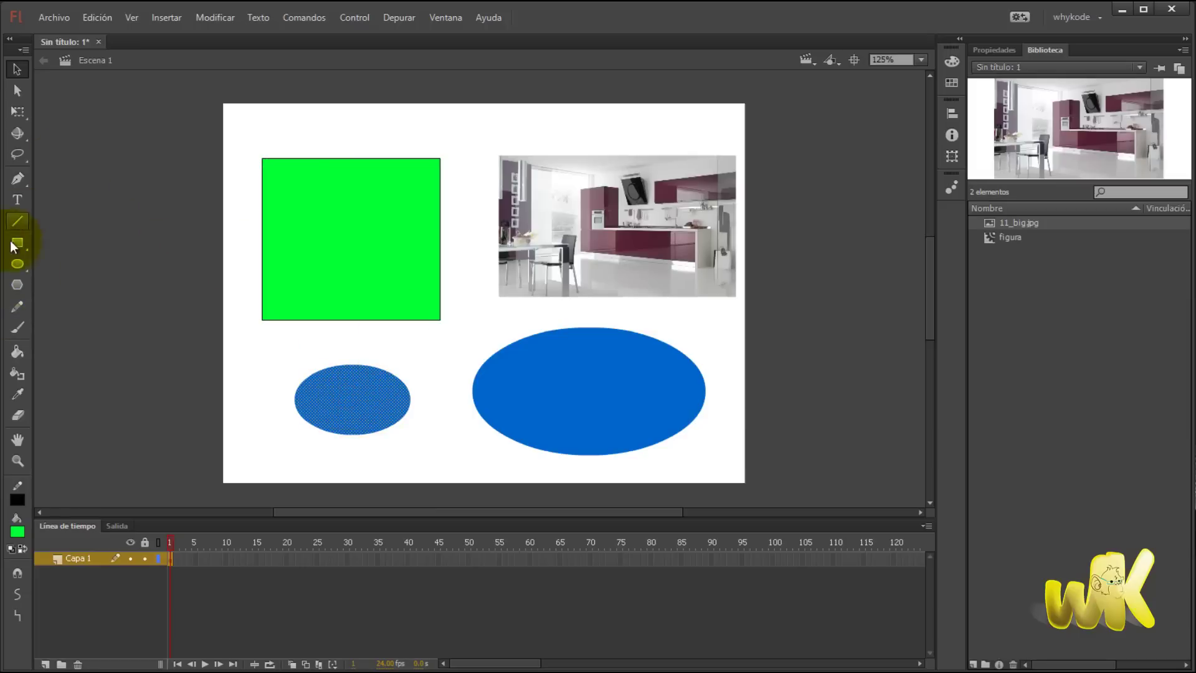
left_click(548, 400)
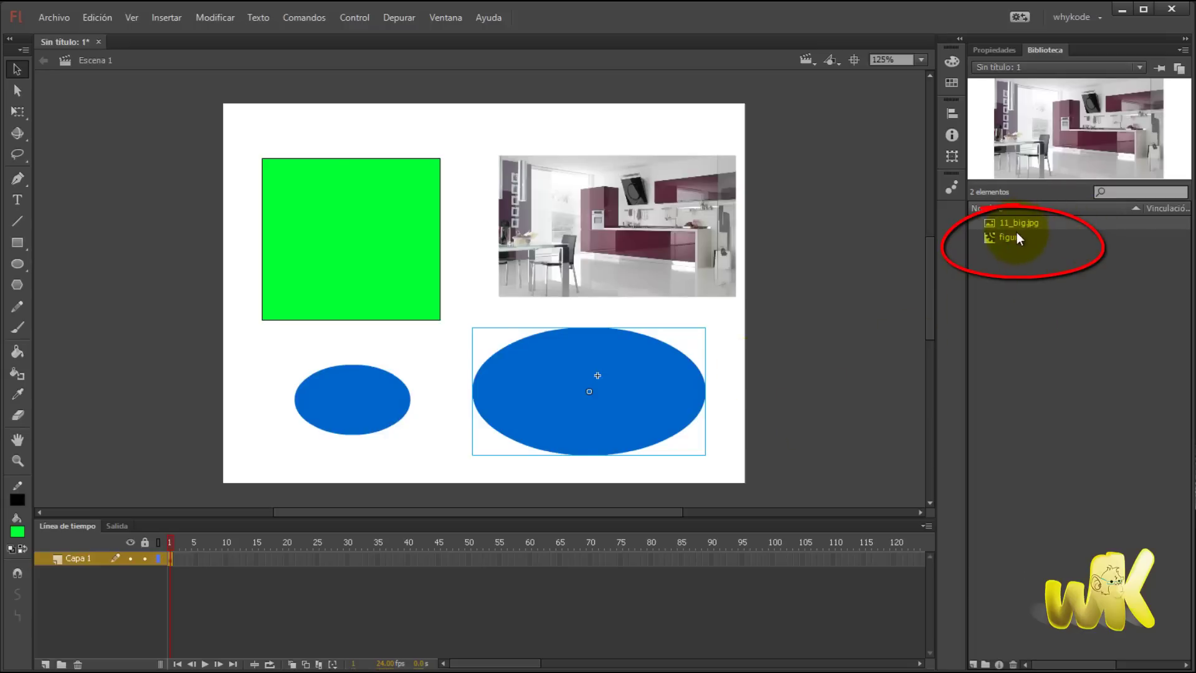
left_click(360, 261)
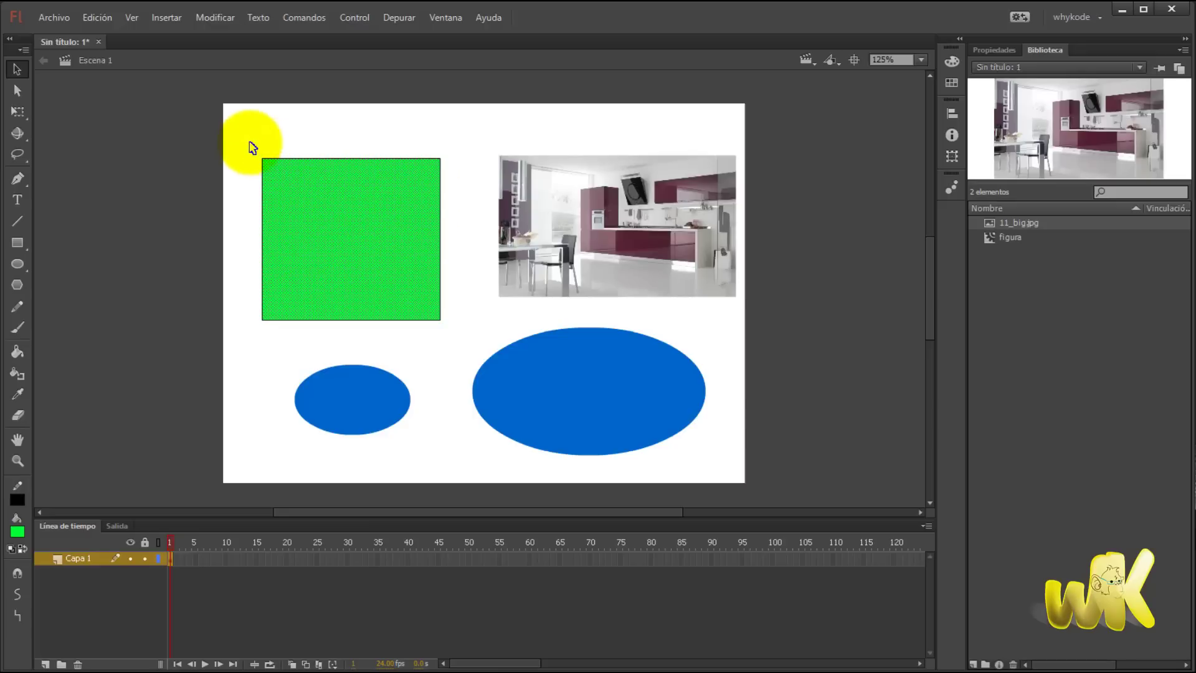
left_click(251, 144)
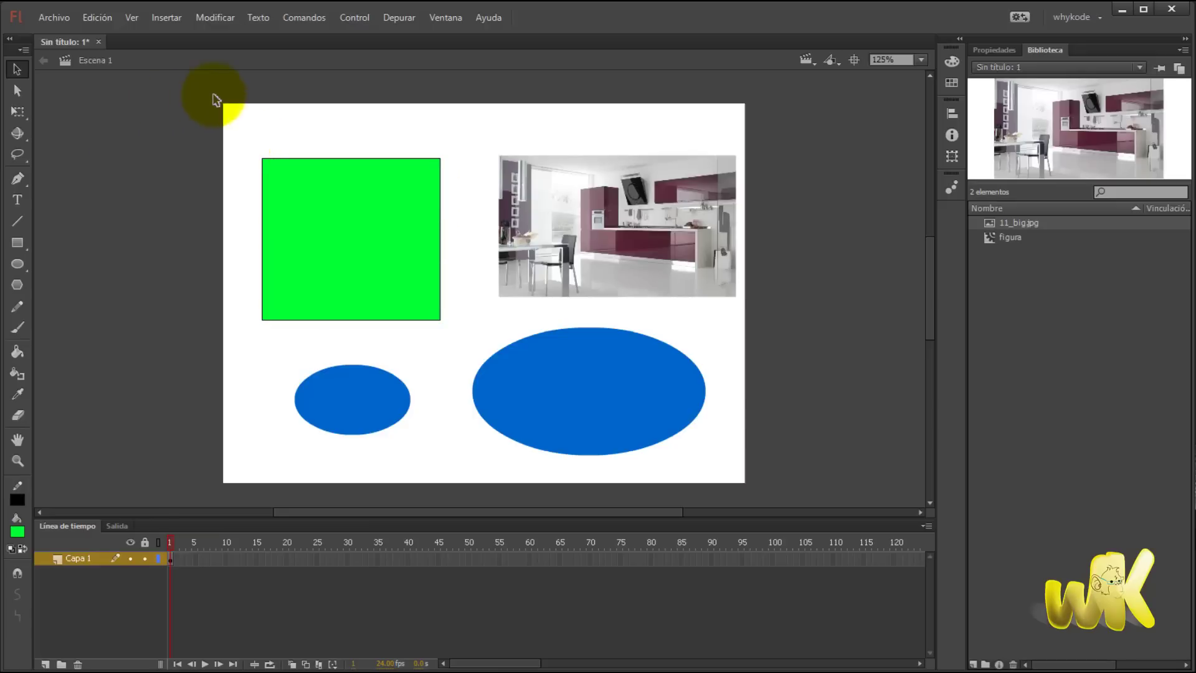
Try moving a marquee-selected upper-left corner section of the green square partly off the stage, restore it to its place and deselect it
left_click_drag(223, 111, 335, 256)
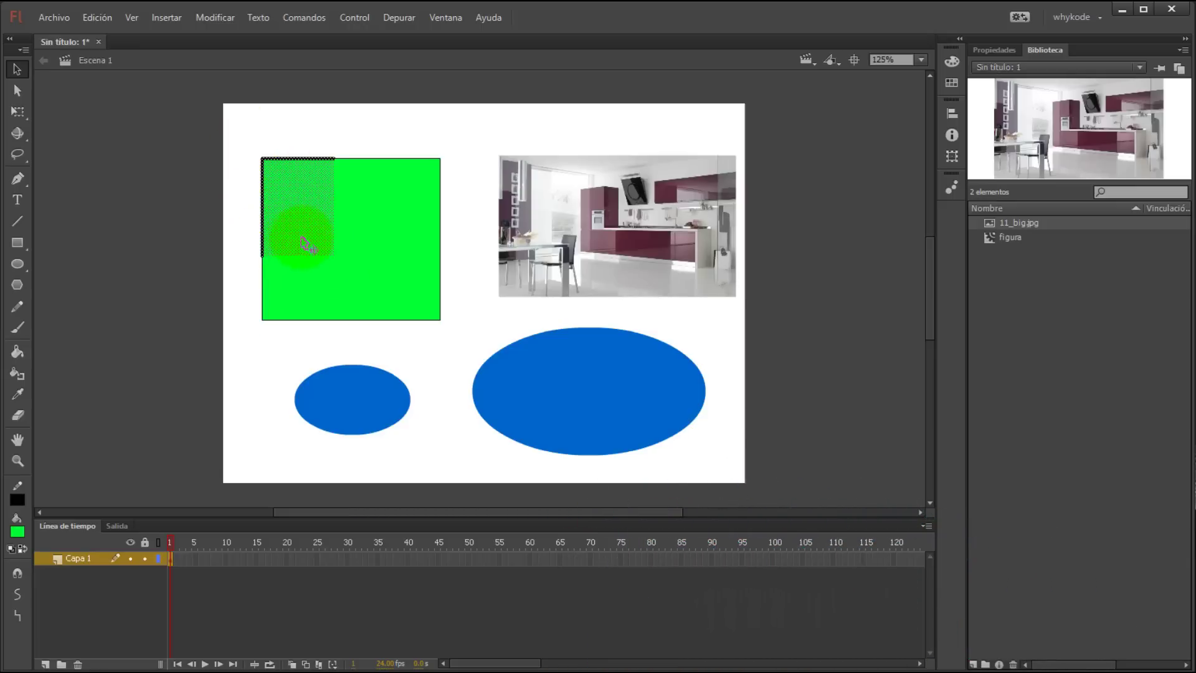
left_click_drag(309, 226, 238, 199)
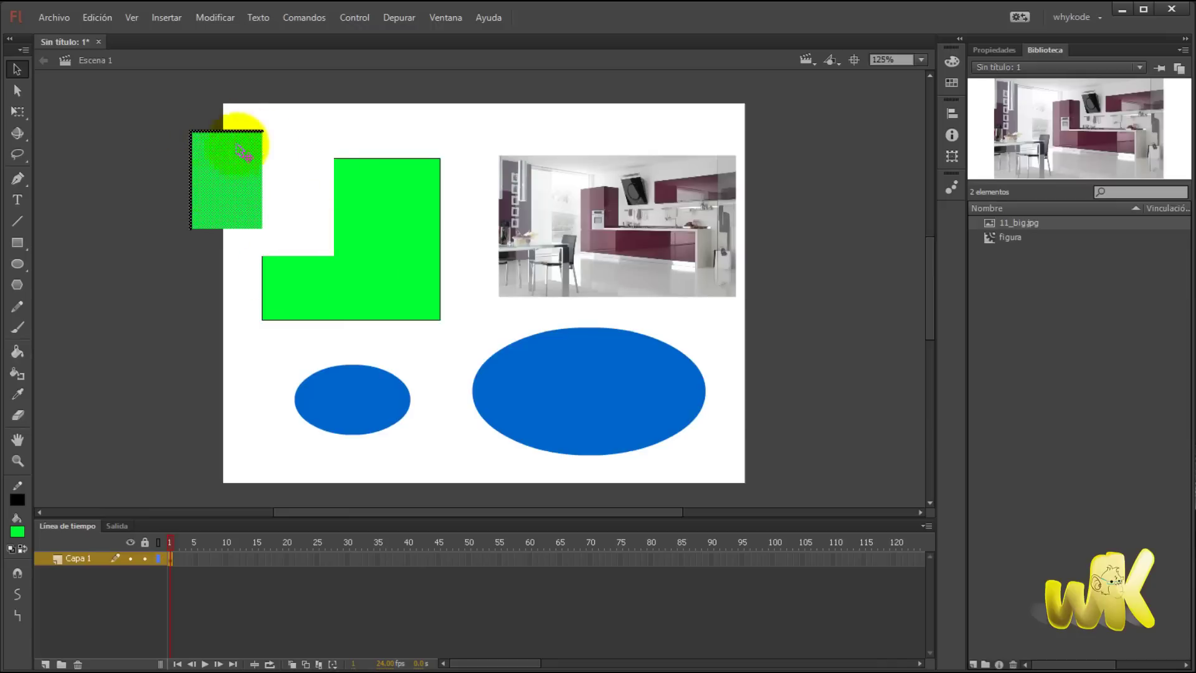
left_click(220, 240)
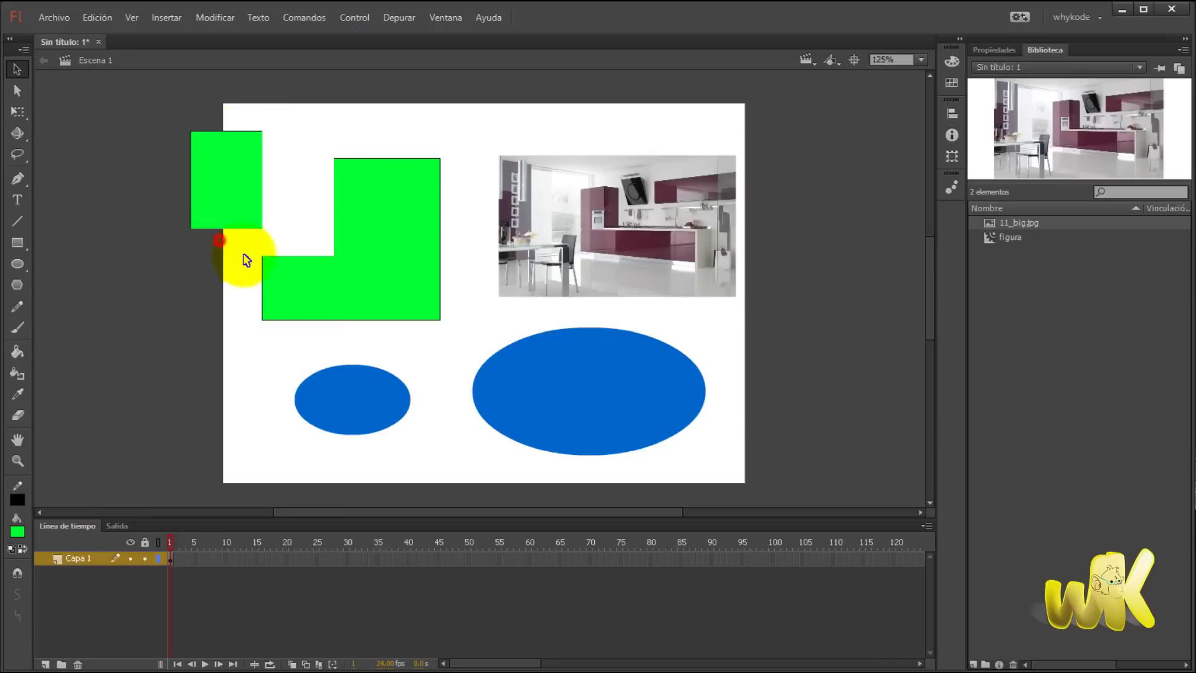
left_click(253, 176)
left_click_drag(261, 183, 333, 210)
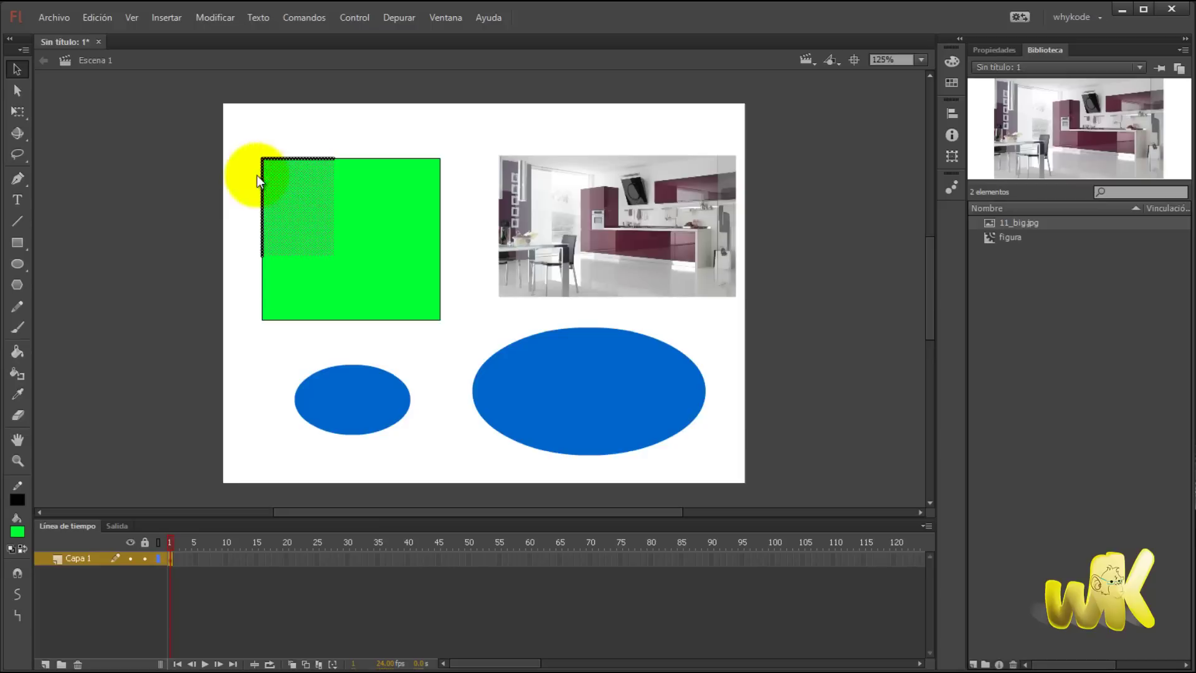
left_click(398, 137)
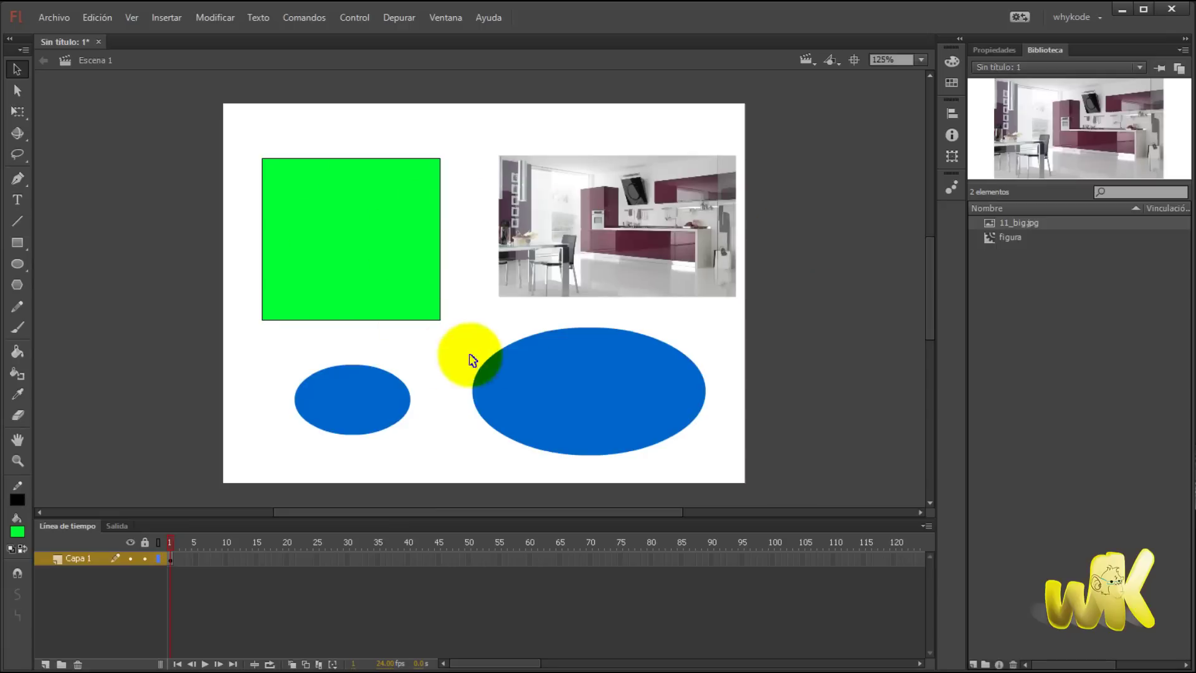
Compare selecting the large ellipse symbol with selecting the green square's fill alone and together with its whole outline, and deselect everything
left_click(577, 379)
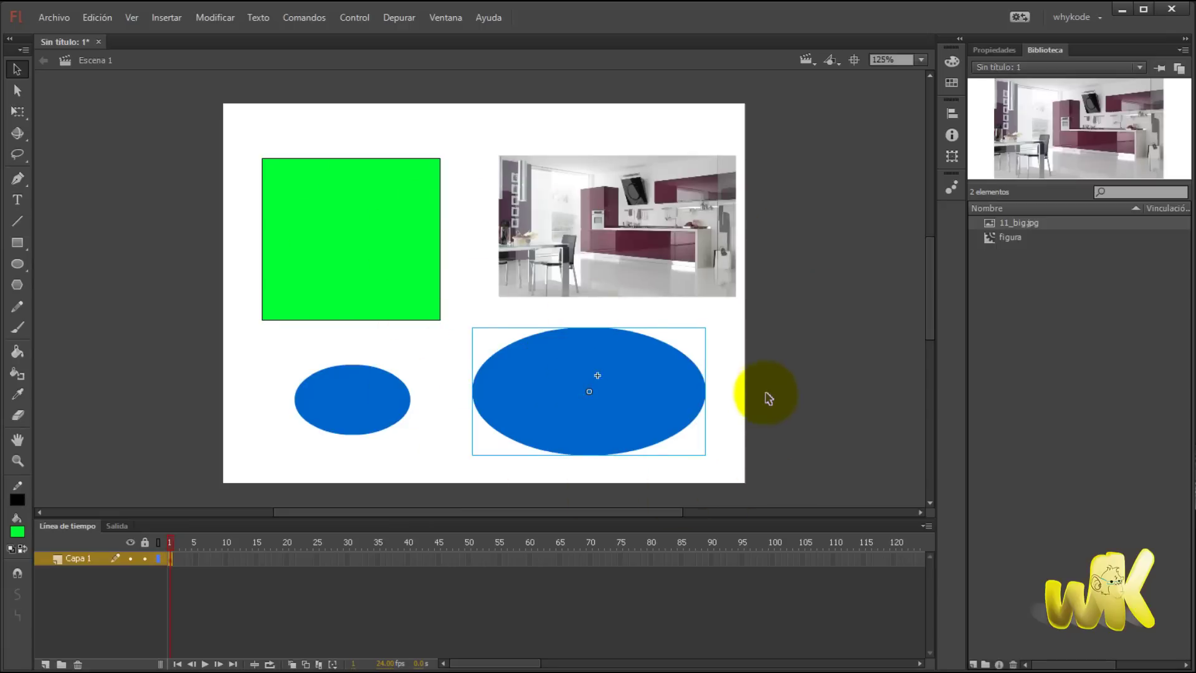
left_click(571, 387)
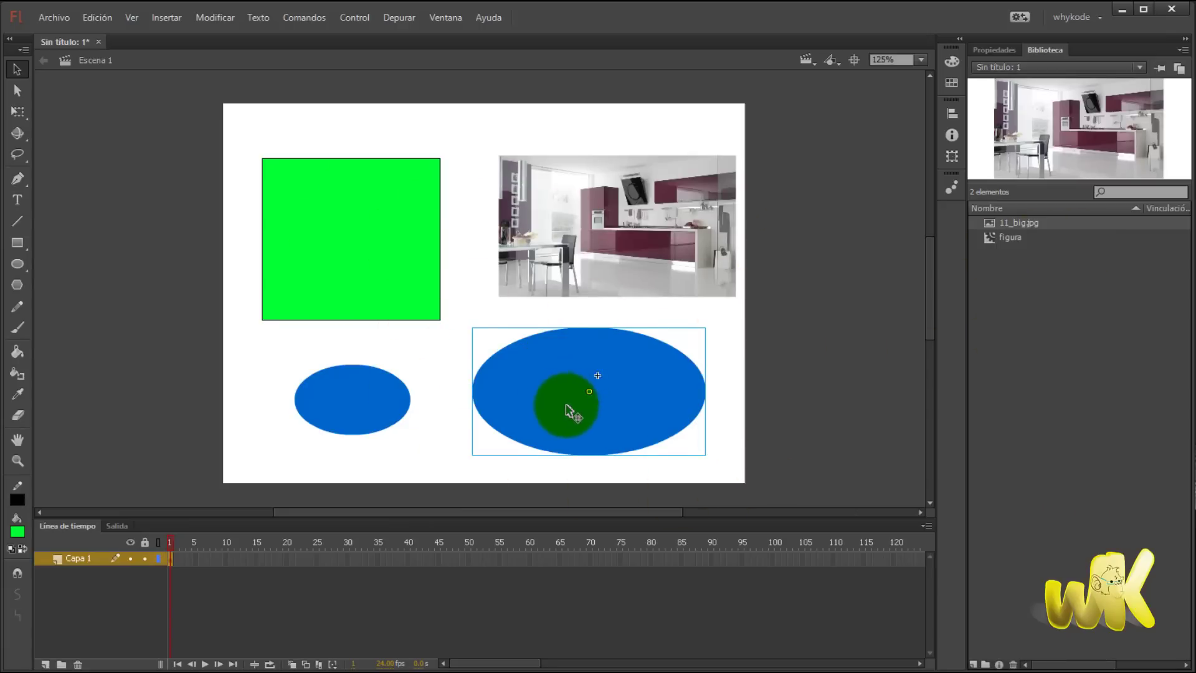
left_click(372, 255)
double_click(378, 246)
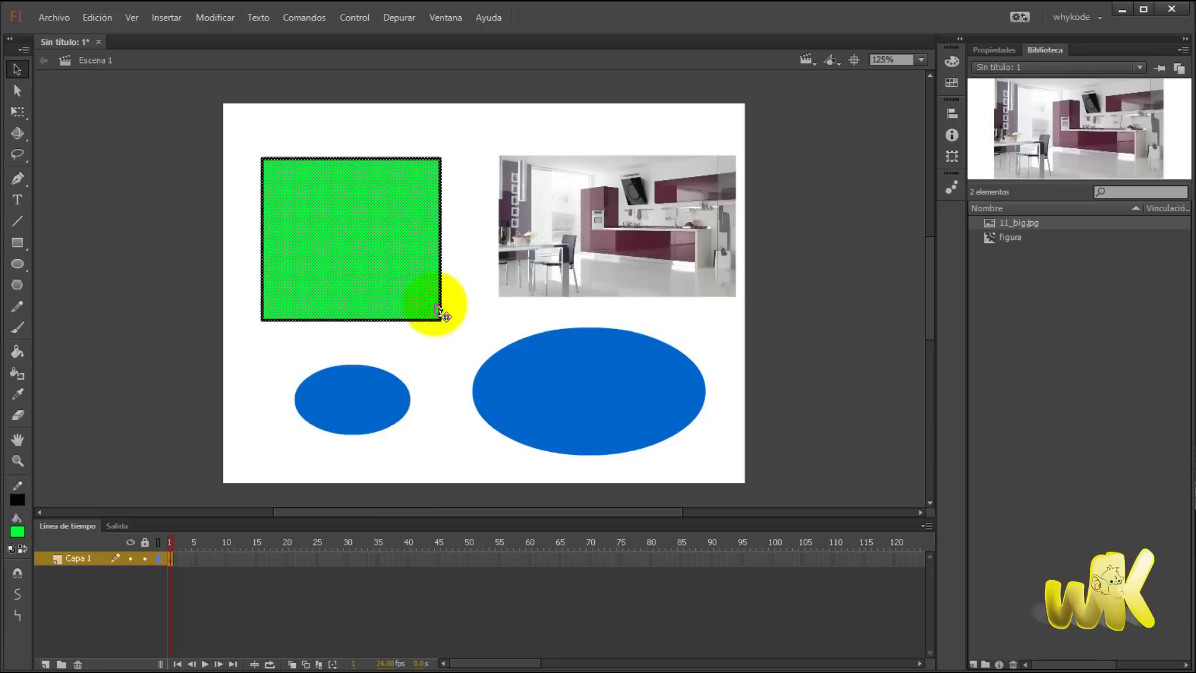
left_click(462, 173)
left_click(368, 219)
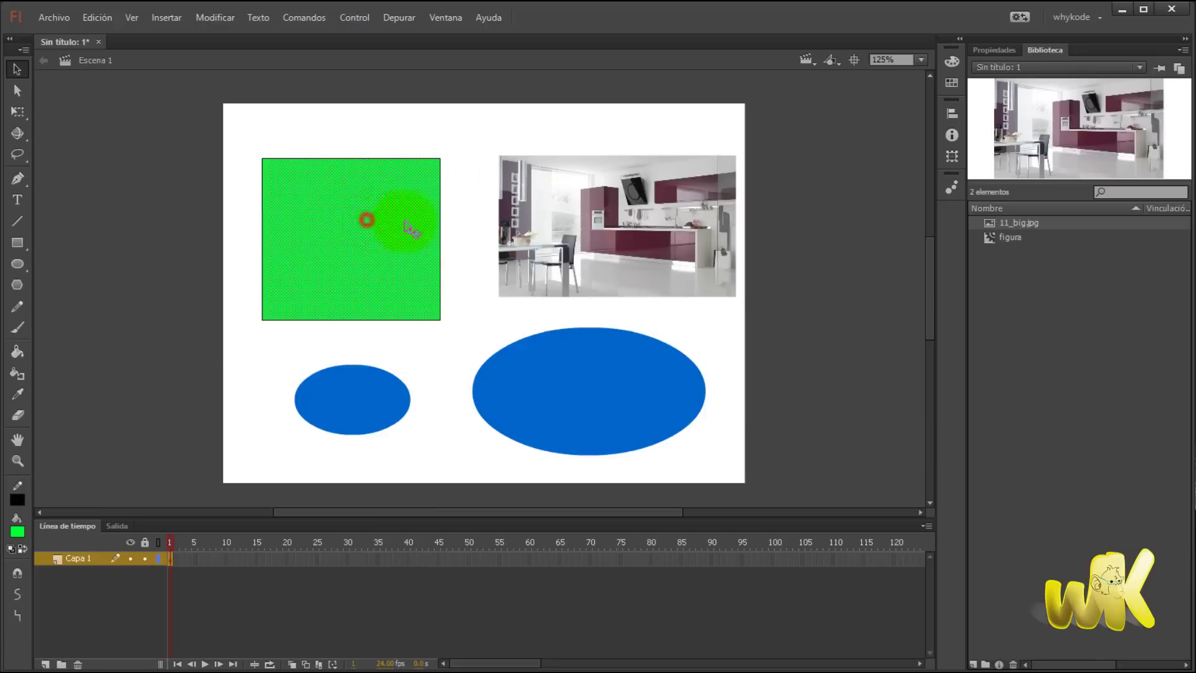
double_click(370, 234)
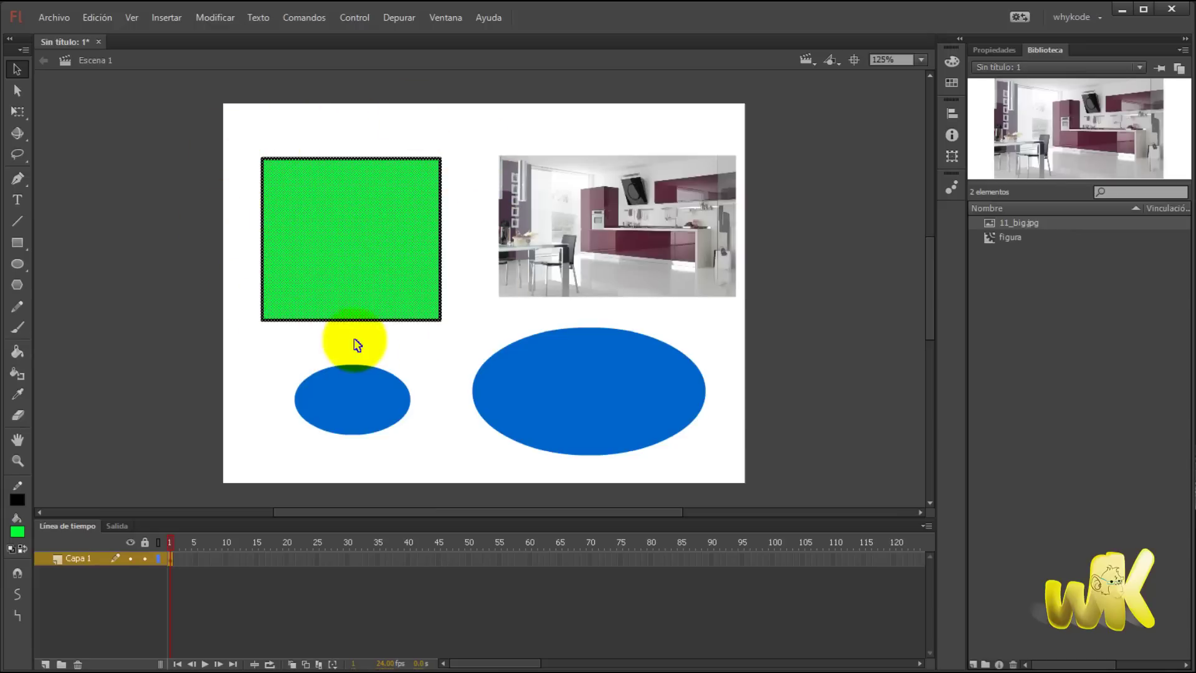
left_click(612, 384)
left_click(788, 377)
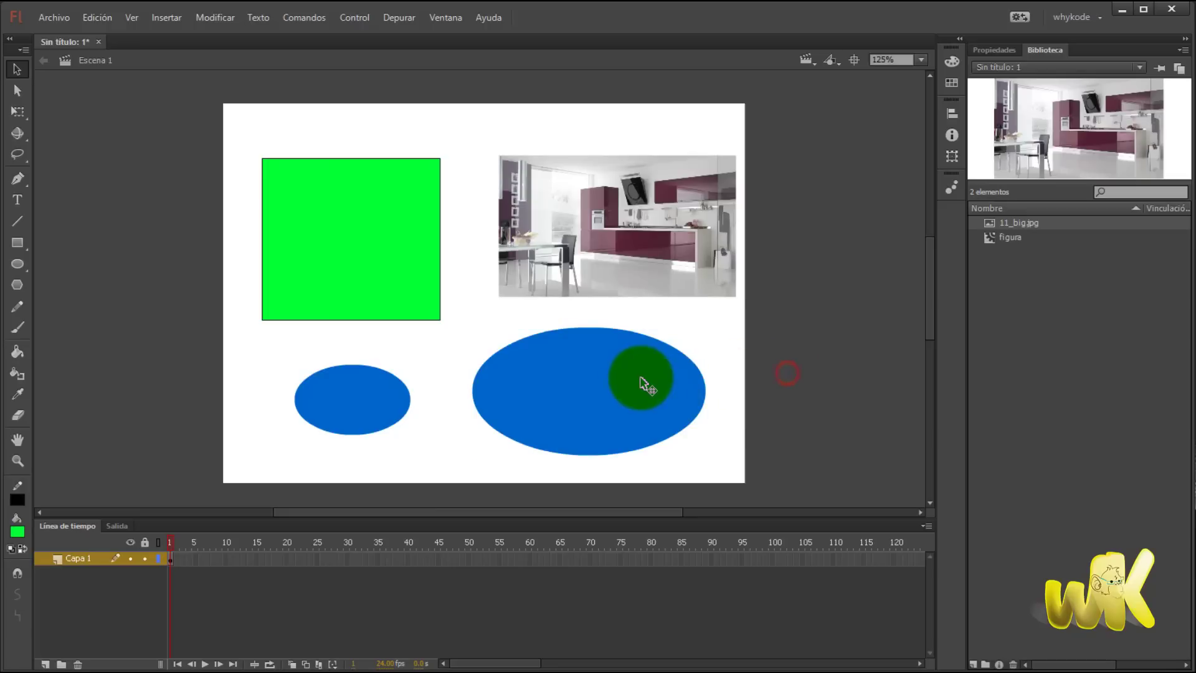
Open the large ellipse symbol "figura" for editing in place and select the ellipse's fill
left_click(595, 377)
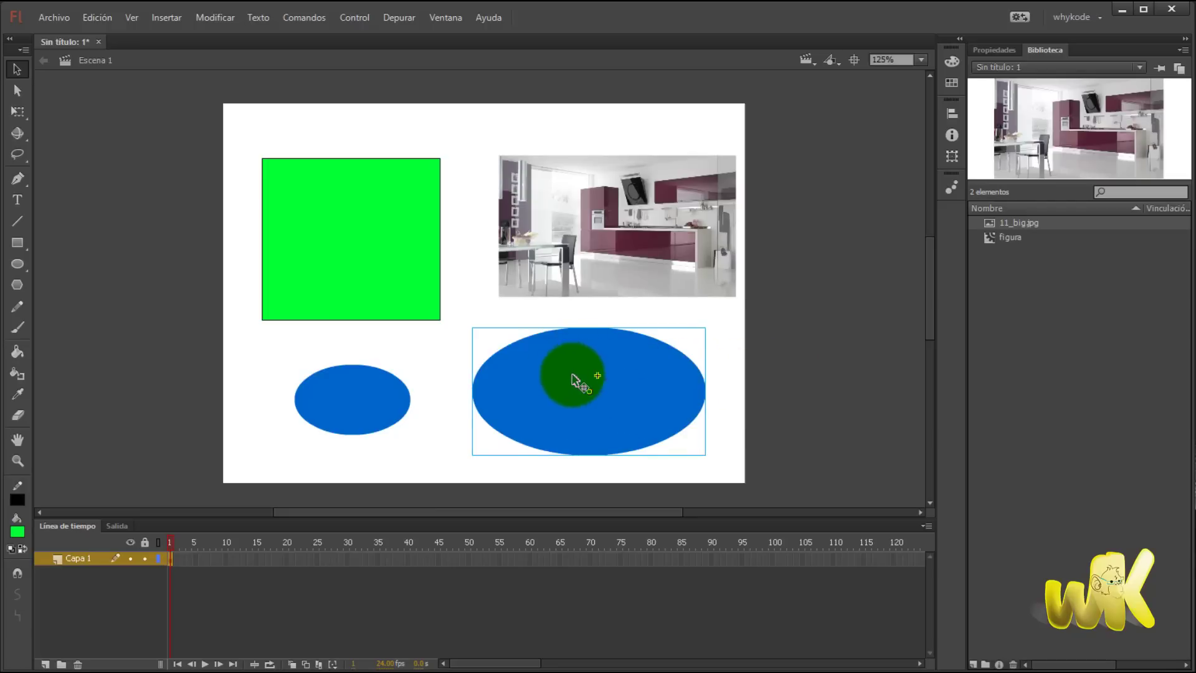
double_click(610, 377)
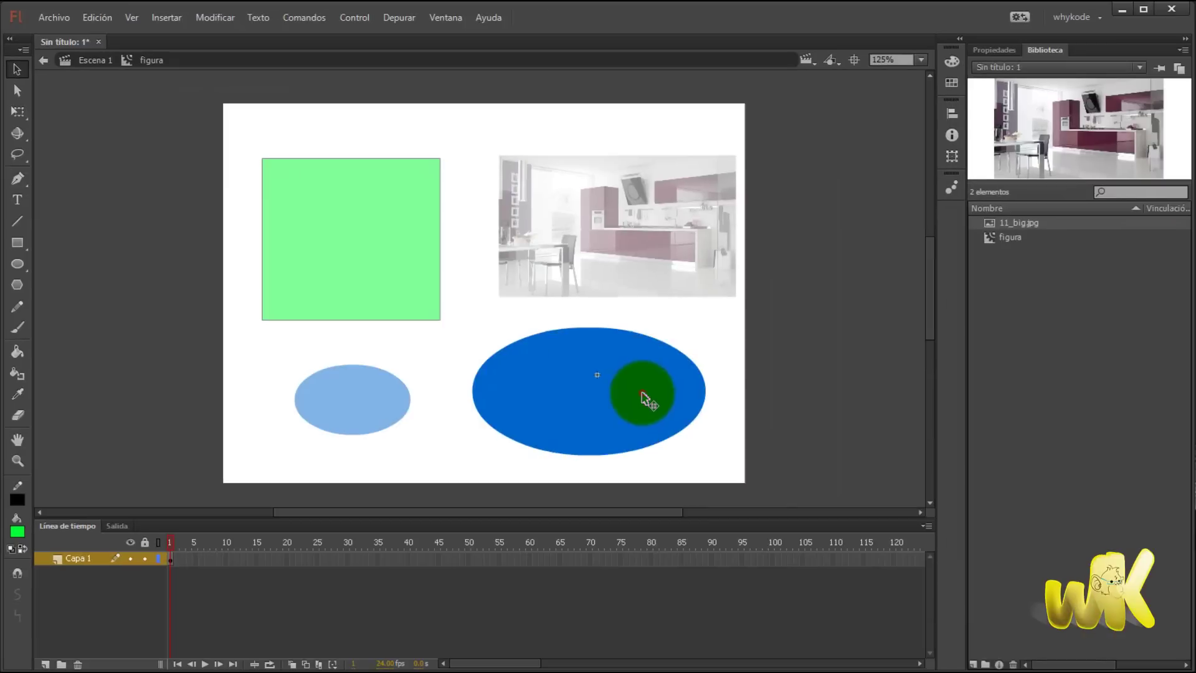
left_click(642, 393)
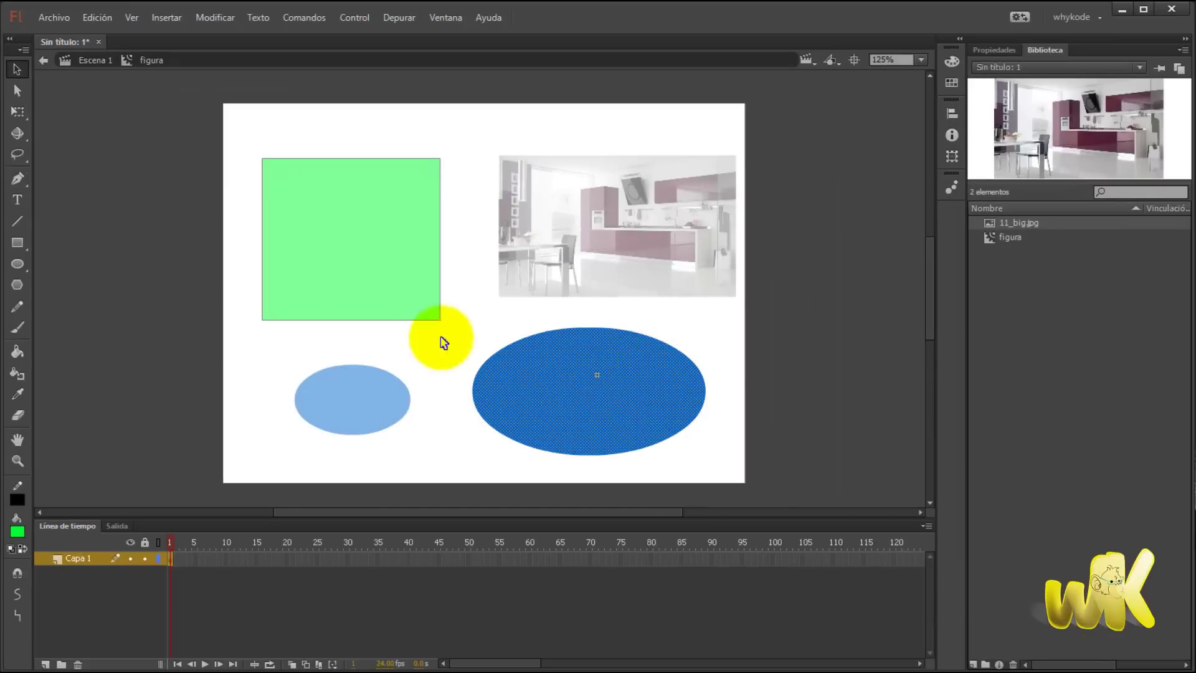
left_click(548, 387)
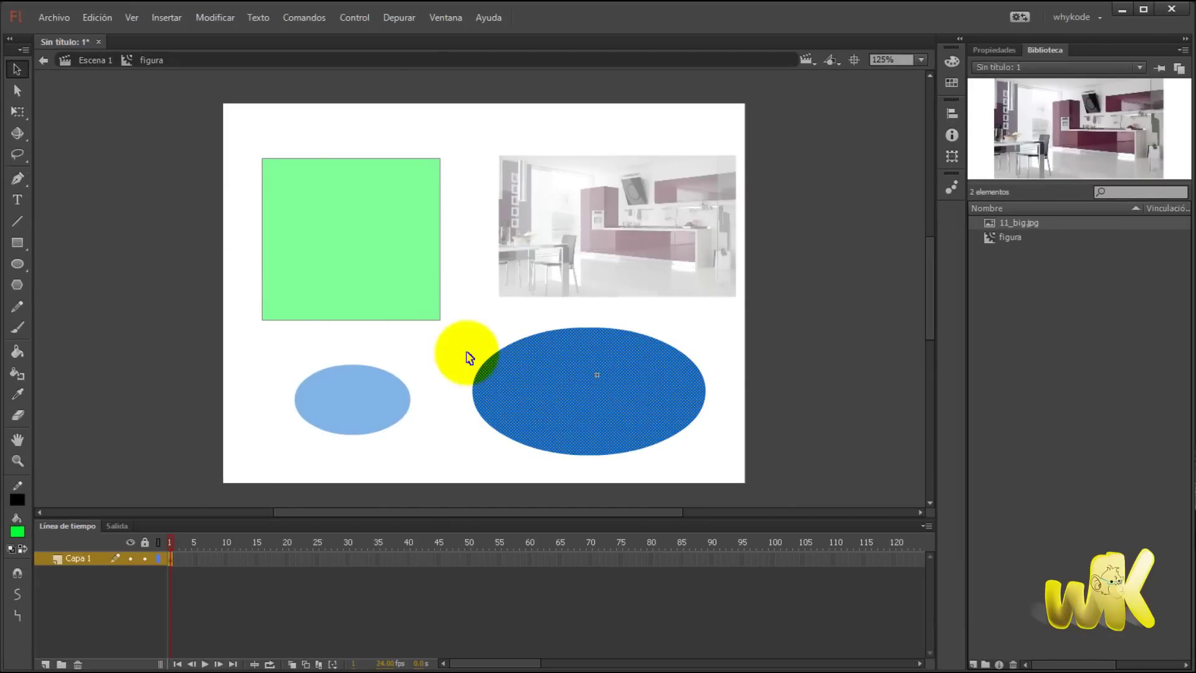
Marquee-select the left portion of the large ellipse inside the symbol and move it down and to the left, apart from the rest
left_click_drag(459, 323, 556, 467)
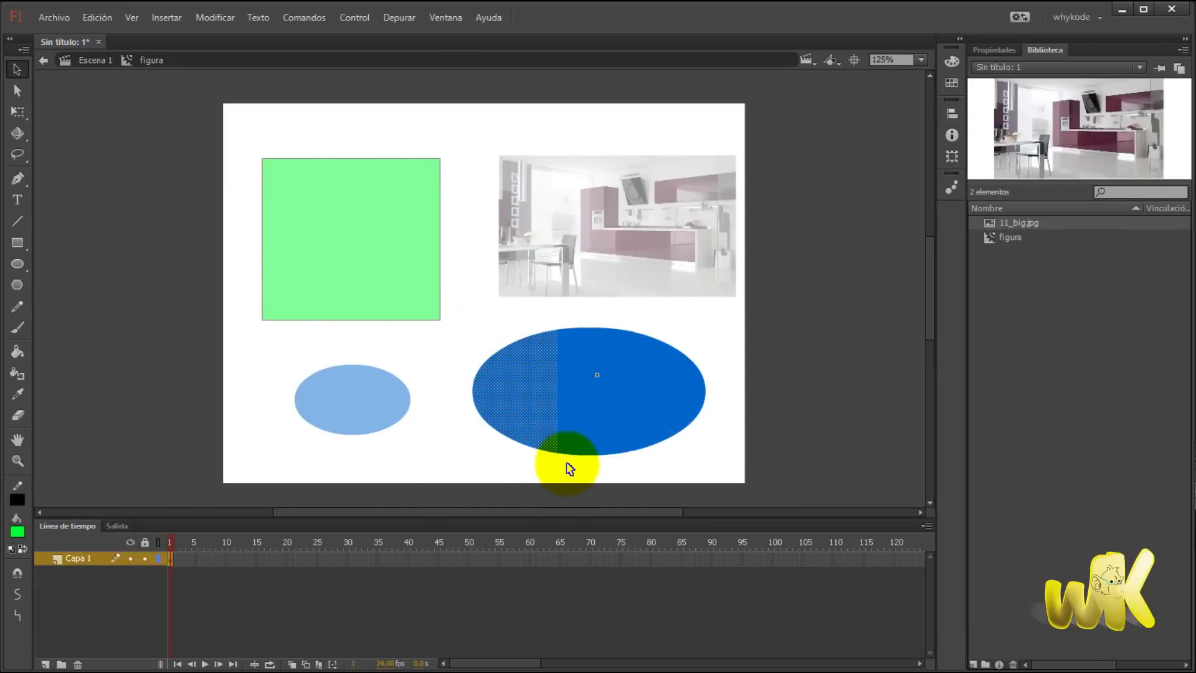
left_click_drag(532, 406, 488, 432)
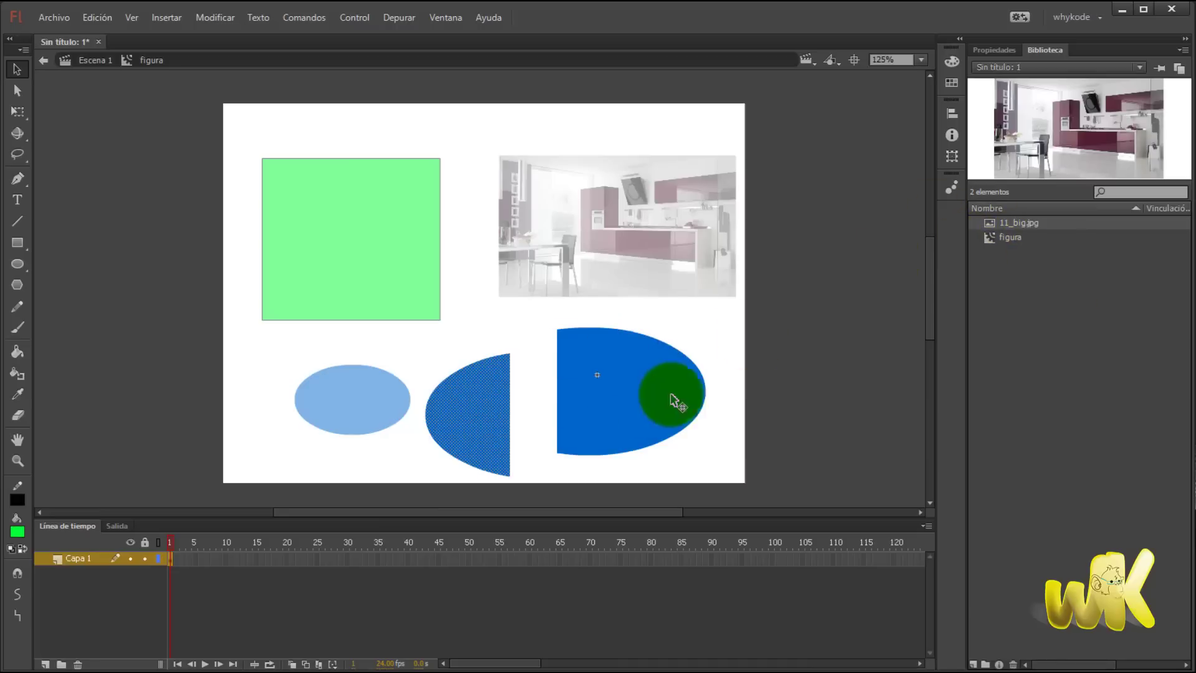
left_click_drag(616, 408, 578, 413)
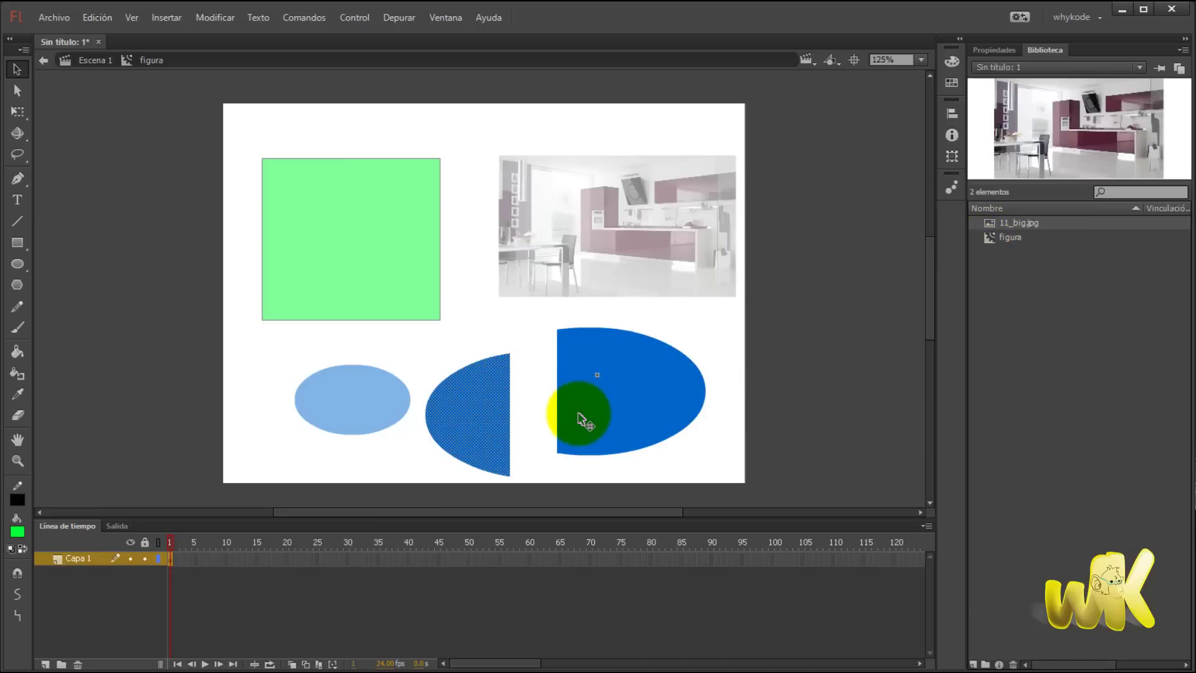
Return to the main scene and move the whole split ellipse symbol slightly to the right as one object
double_click(756, 394)
left_click(608, 368)
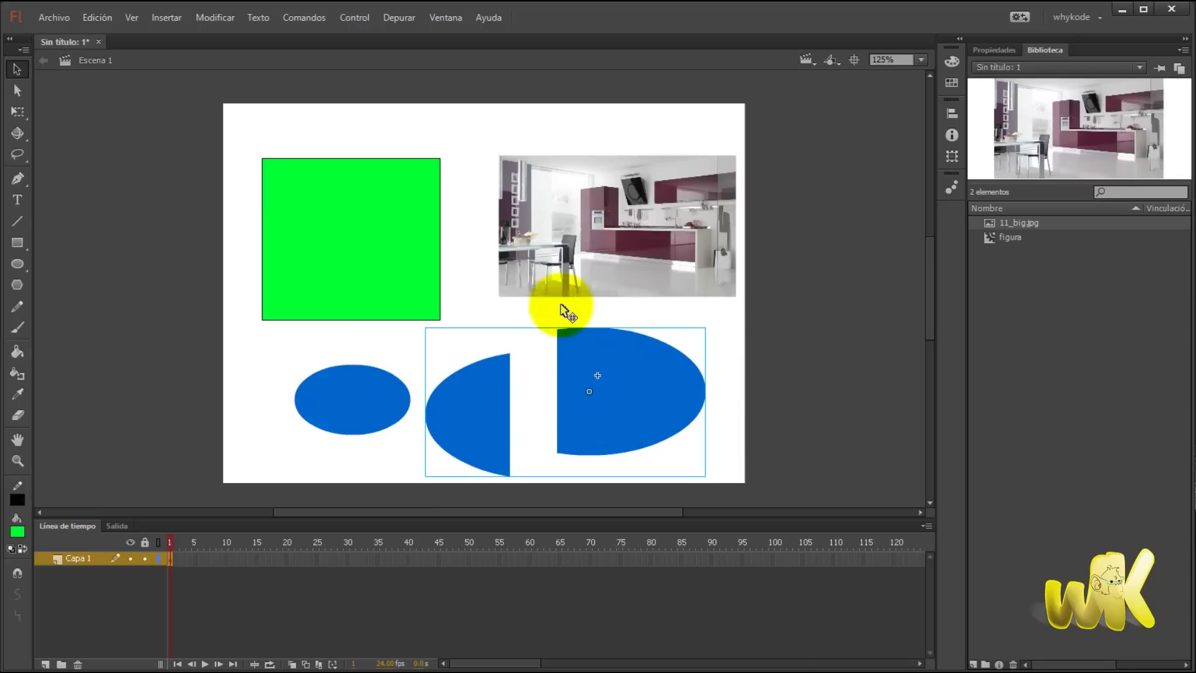
left_click(754, 327)
left_click_drag(654, 381, 687, 403)
Reopen the split ellipse symbol "figura" for editing and undo the symbol's move and the separation of its left portion
double_click(723, 400)
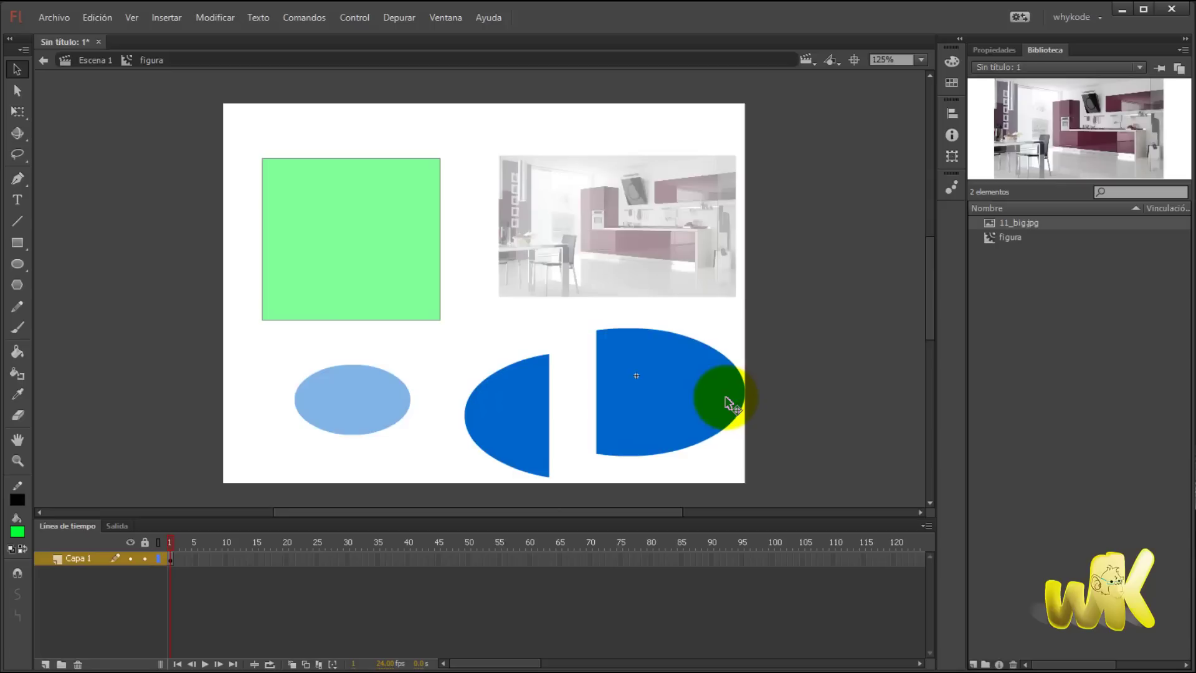
double_click(726, 402)
mouse_move(726, 402)
left_mouse_down()
mouse_move(709, 401)
mouse_move(808, 399)
mouse_move(728, 404)
left_mouse_up()
double_click(726, 398)
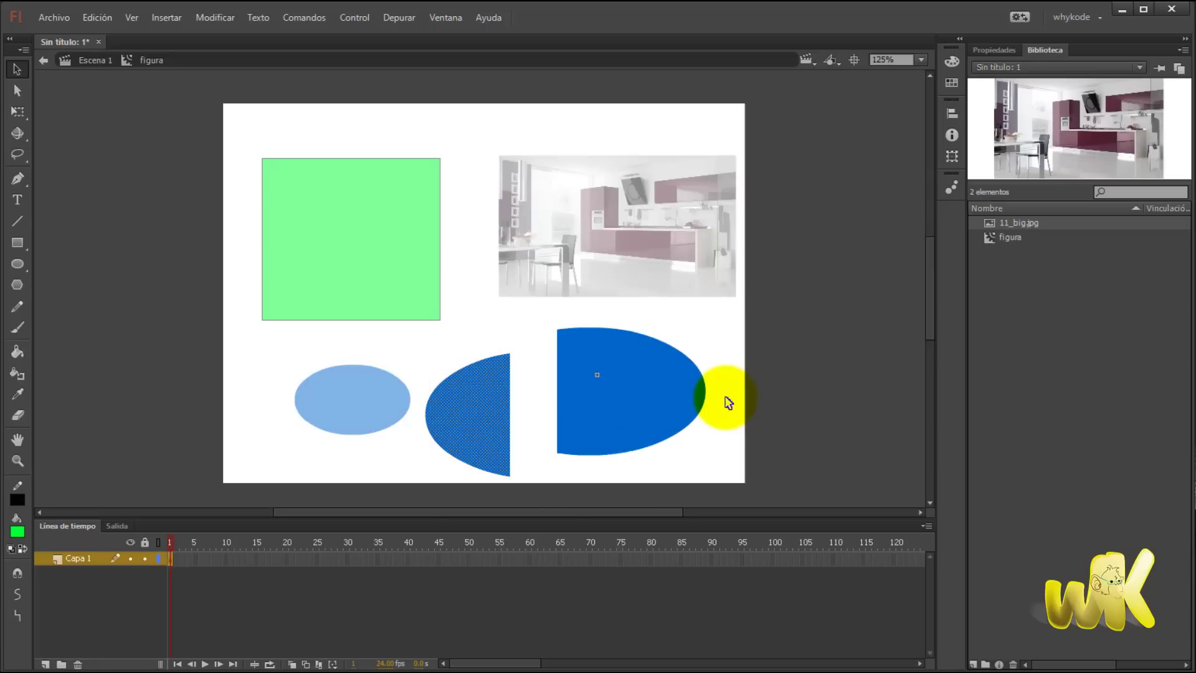
left_click(726, 397)
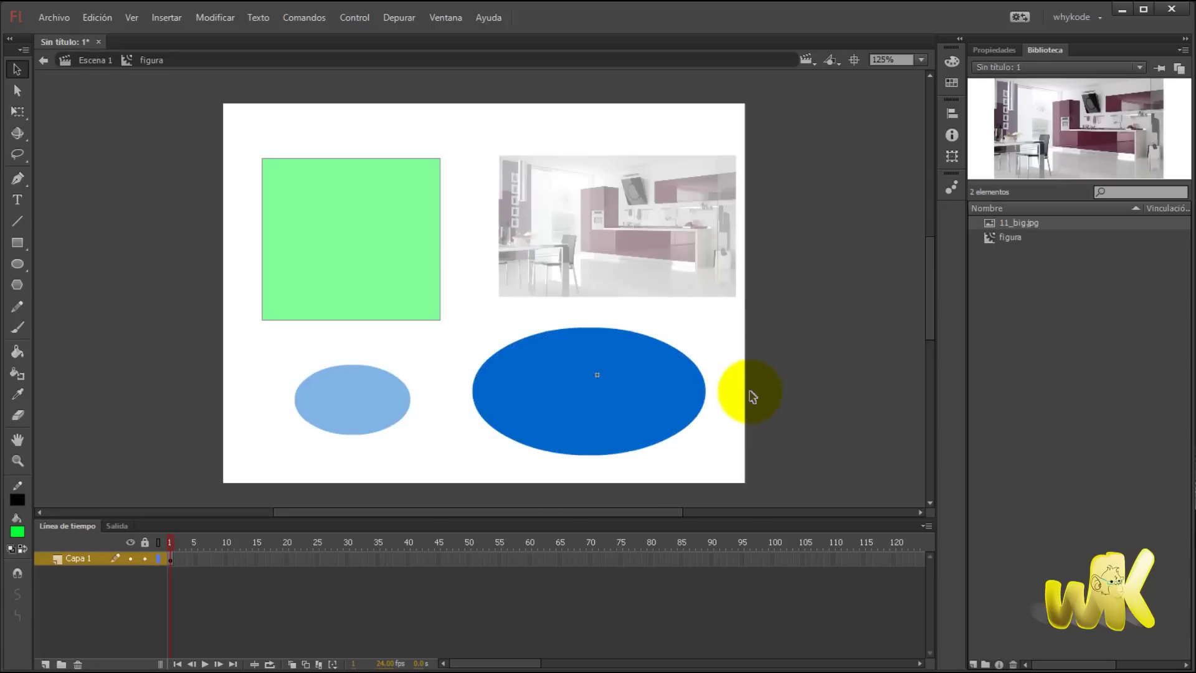
Leave the symbol's editing mode and select the large ellipse symbol in the main scene
left_click(794, 386)
left_click(795, 386)
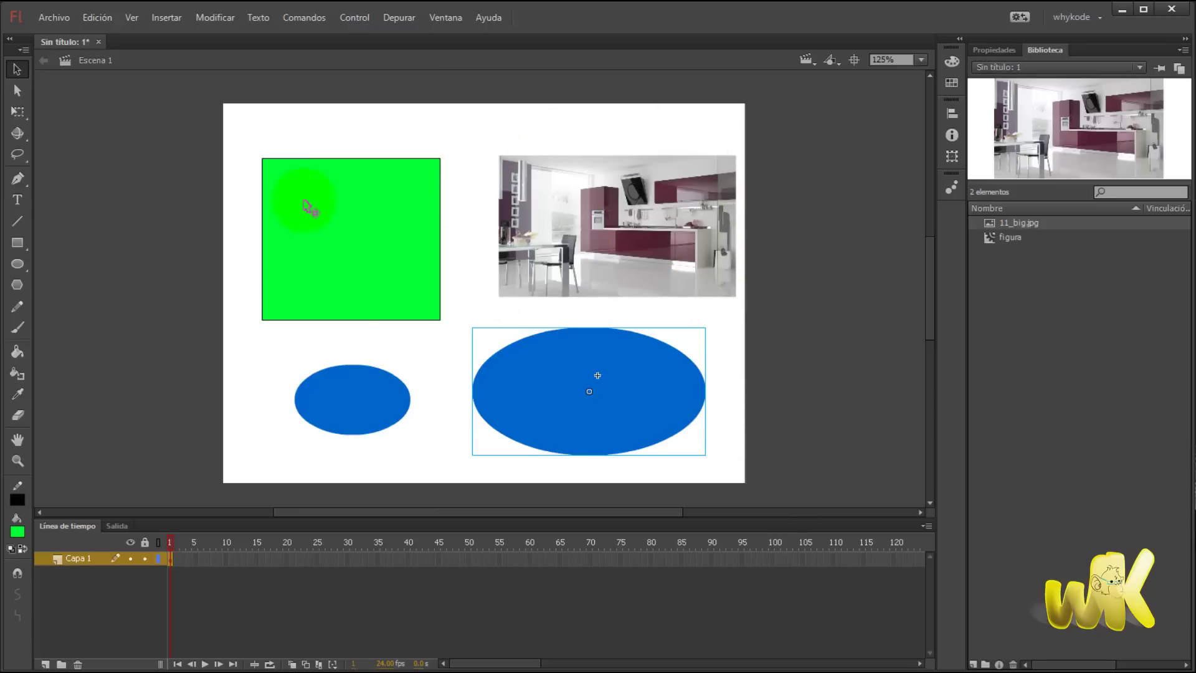
left_click(618, 424)
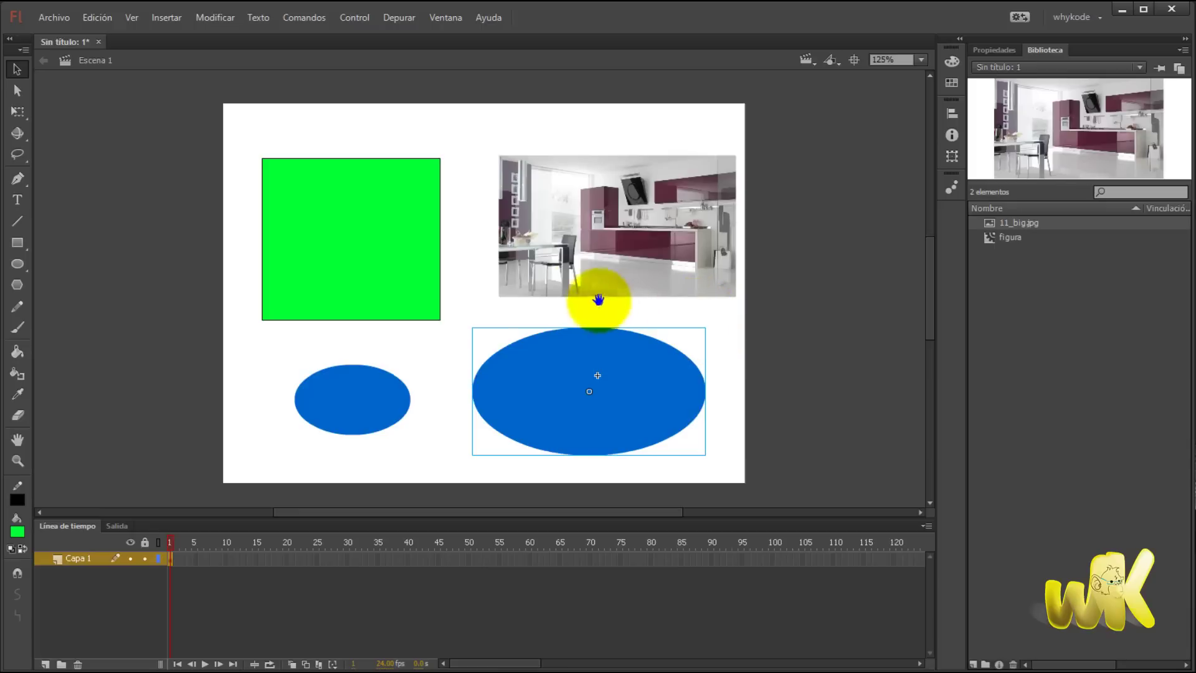
left_click_drag(598, 326, 630, 314)
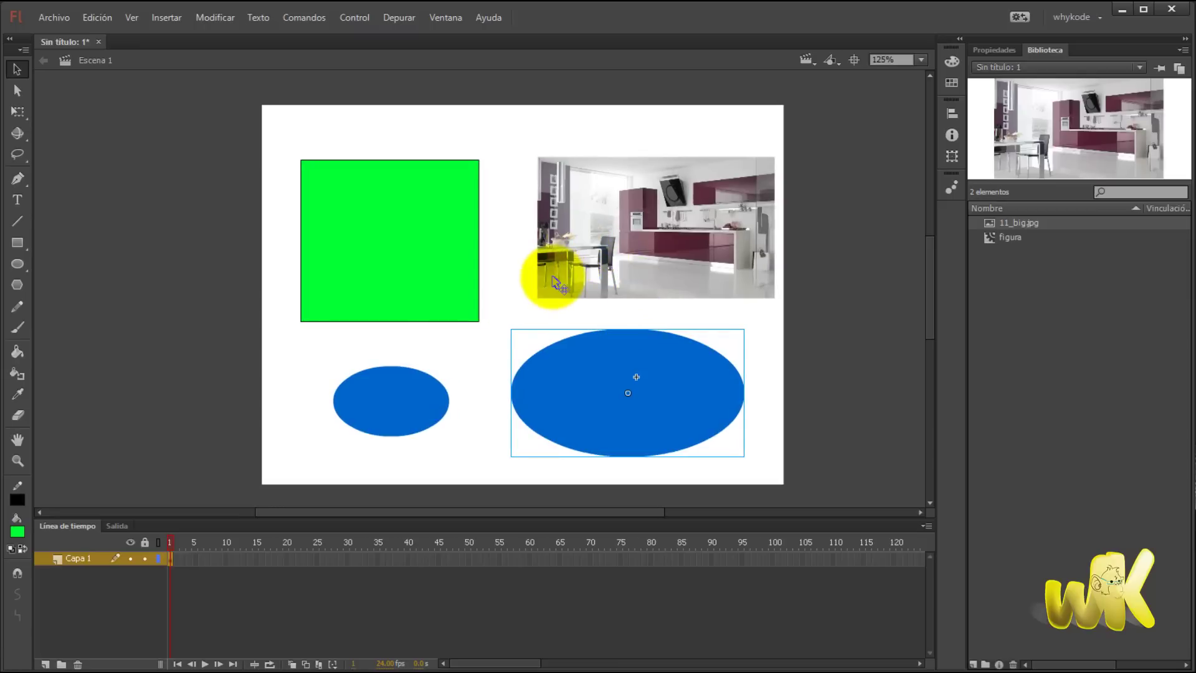
Start an empty text box above the shapes with the Text tool, then use temporary selection to move the kitchen image slightly down
left_click(21, 203)
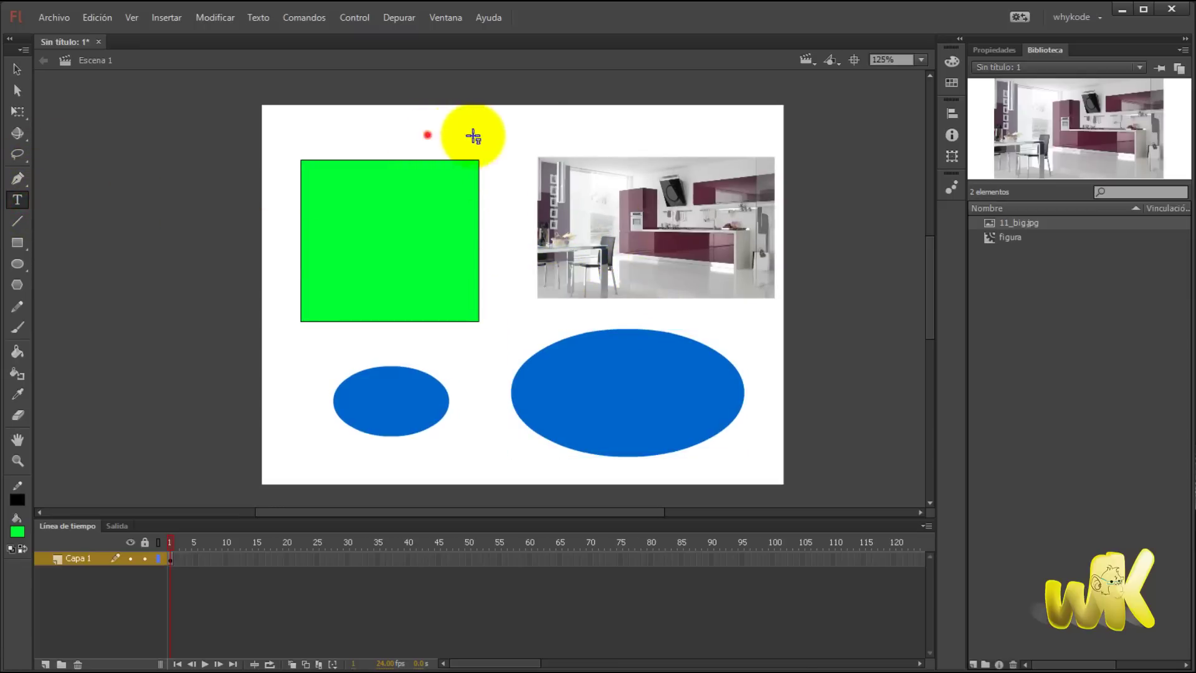
left_click_drag(427, 135, 539, 133)
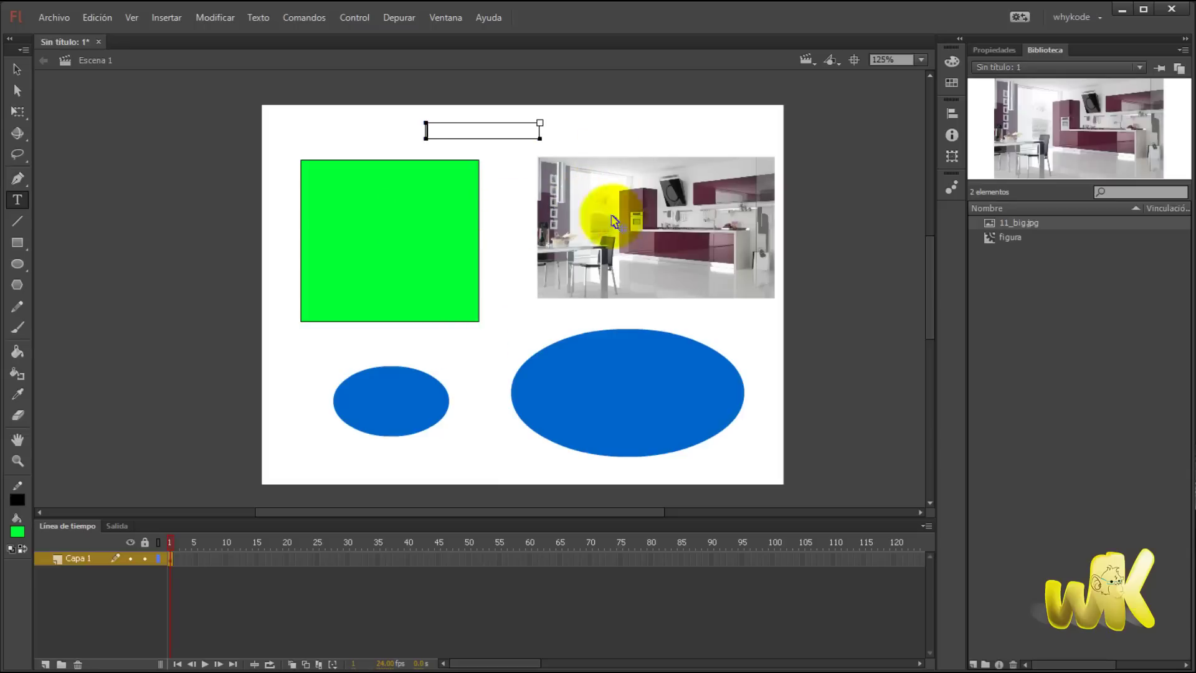
left_click_drag(613, 202, 613, 216)
Try moving the green square's fill up and left off its outline using temporary selection, then undo that move
left_click_drag(422, 271, 392, 262)
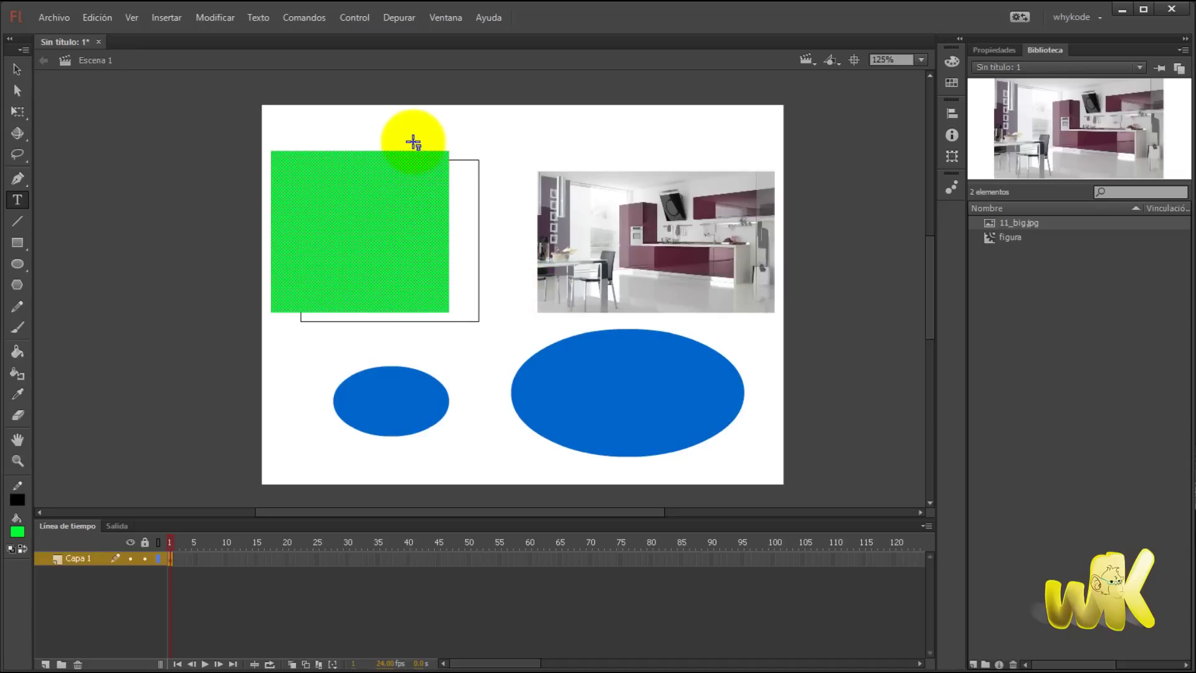
key("ctrl+z")
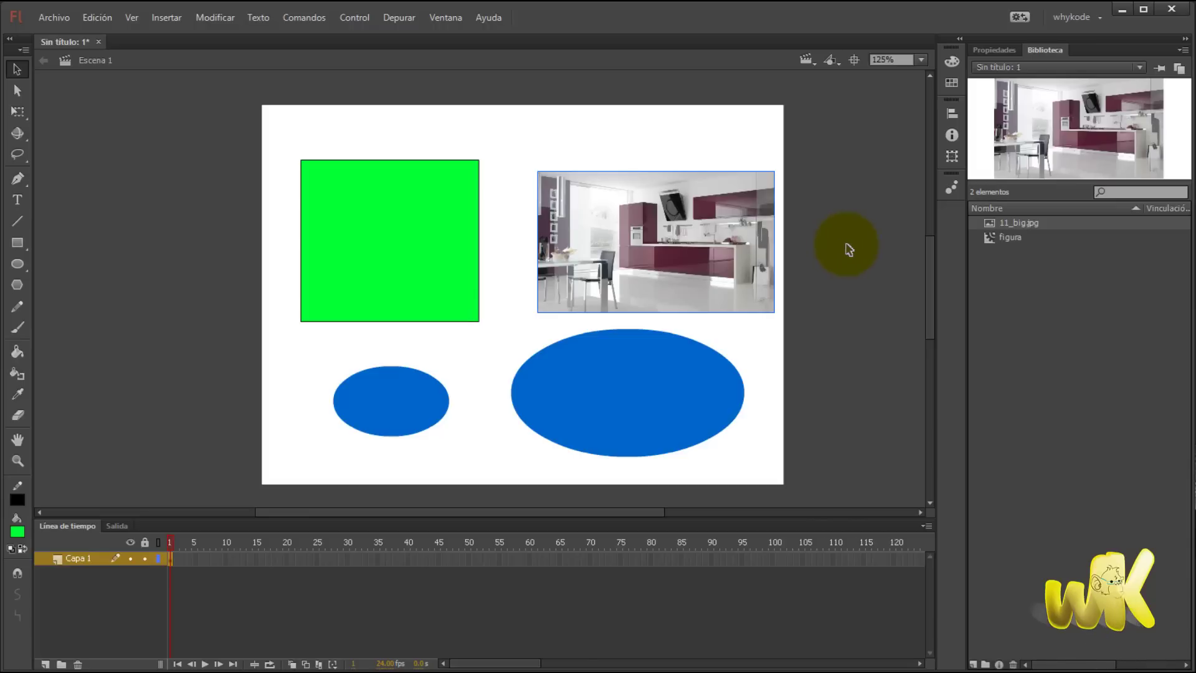
Examine the properties of the kitchen image and the large ellipse symbol, including the symbol's 3D position and view settings
left_click(999, 51)
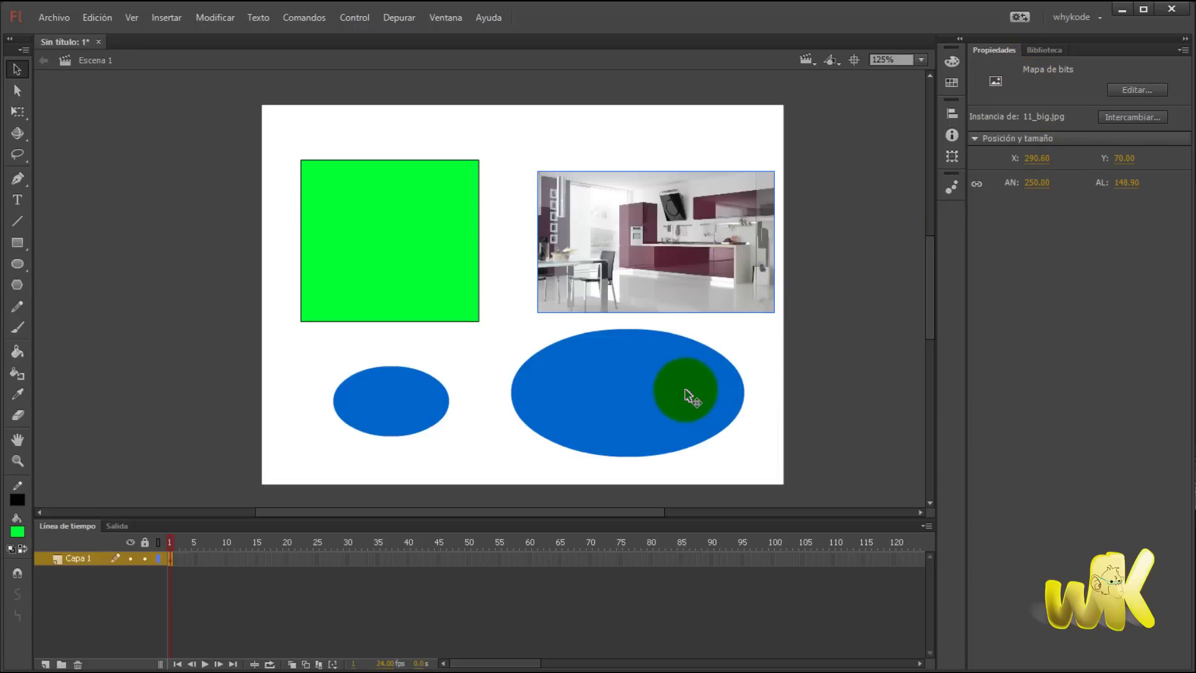
left_click(685, 393)
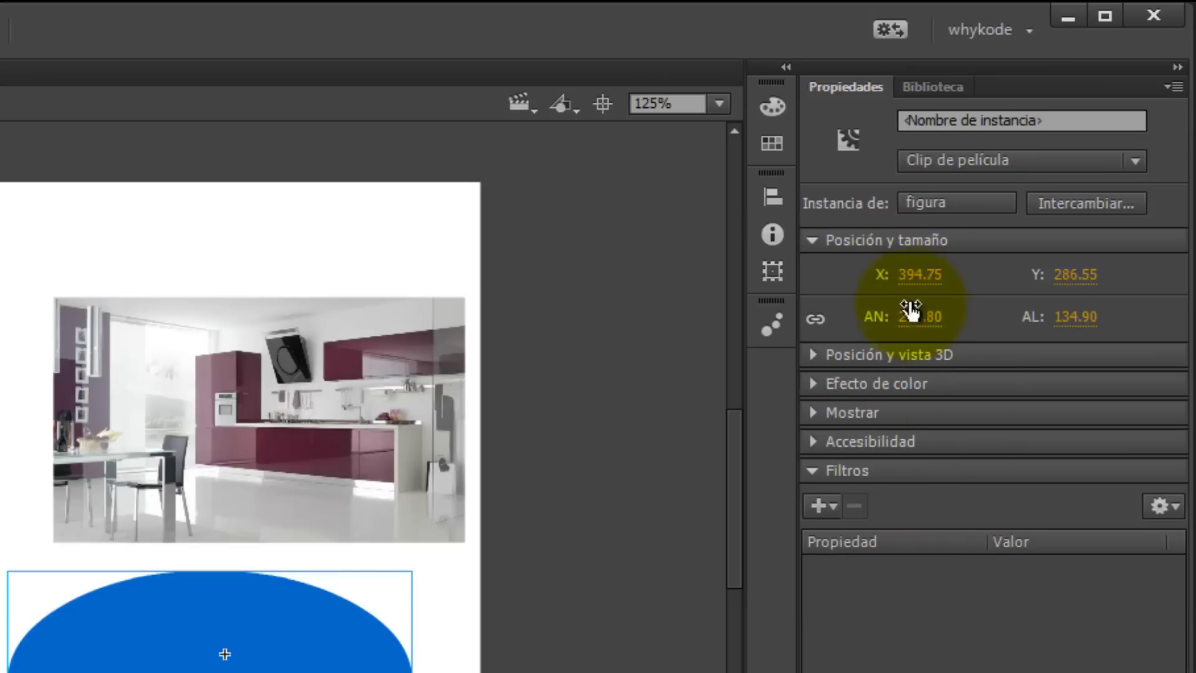
left_click(815, 362)
left_click(812, 363)
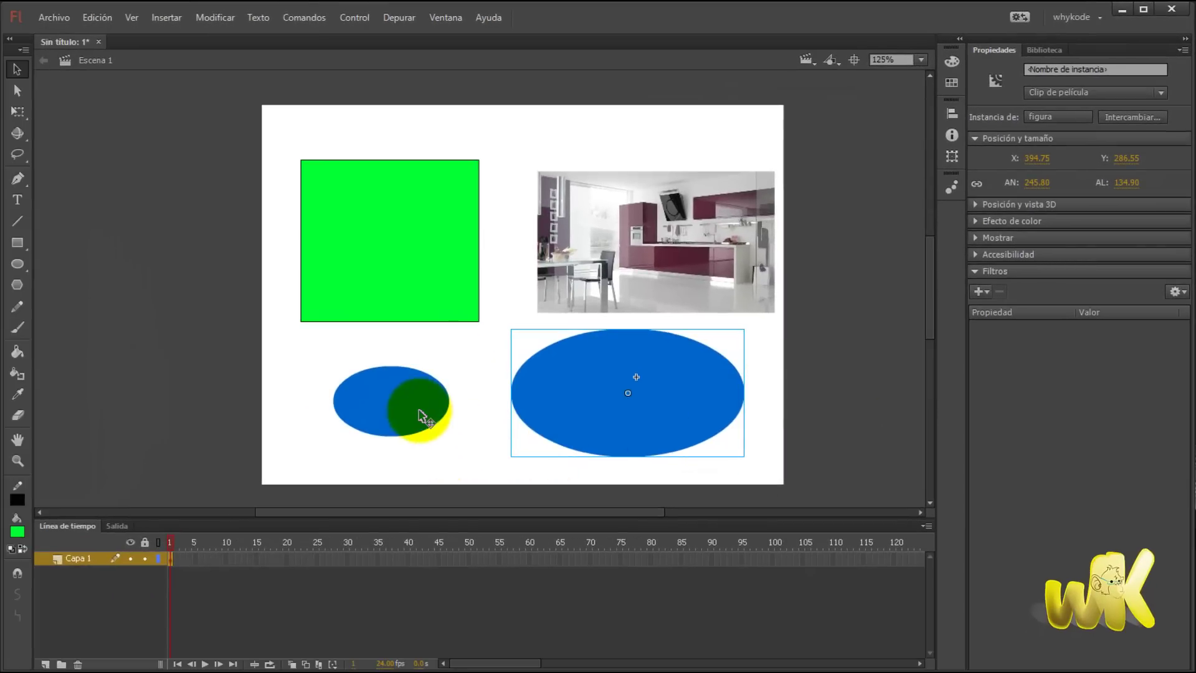
Compare the properties of the small ellipse, the green square's right outline, the document, the large ellipse symbol and the square's fill
left_click(4, 636)
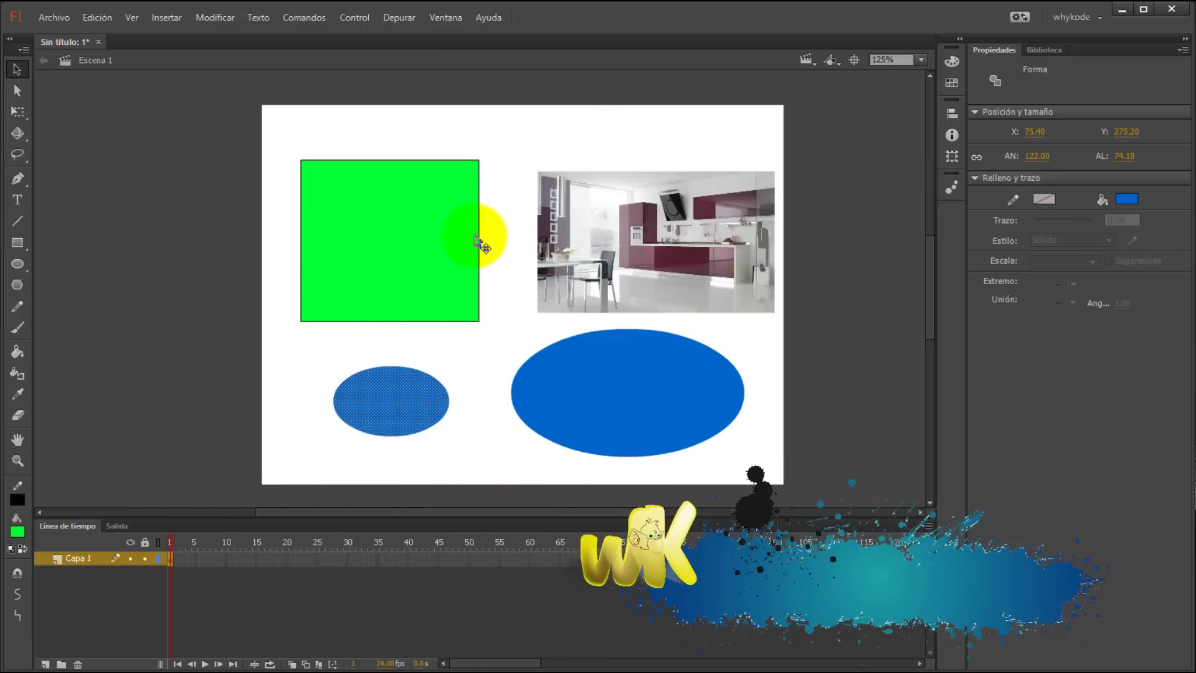
left_click(479, 234)
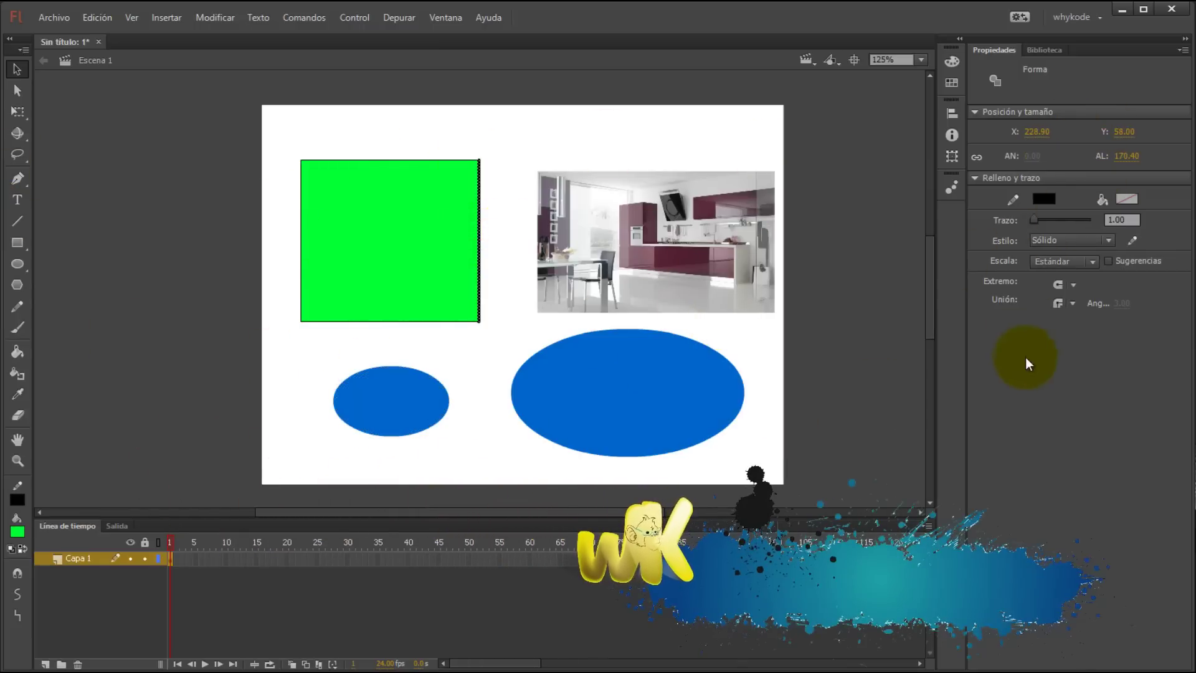
left_click(851, 243)
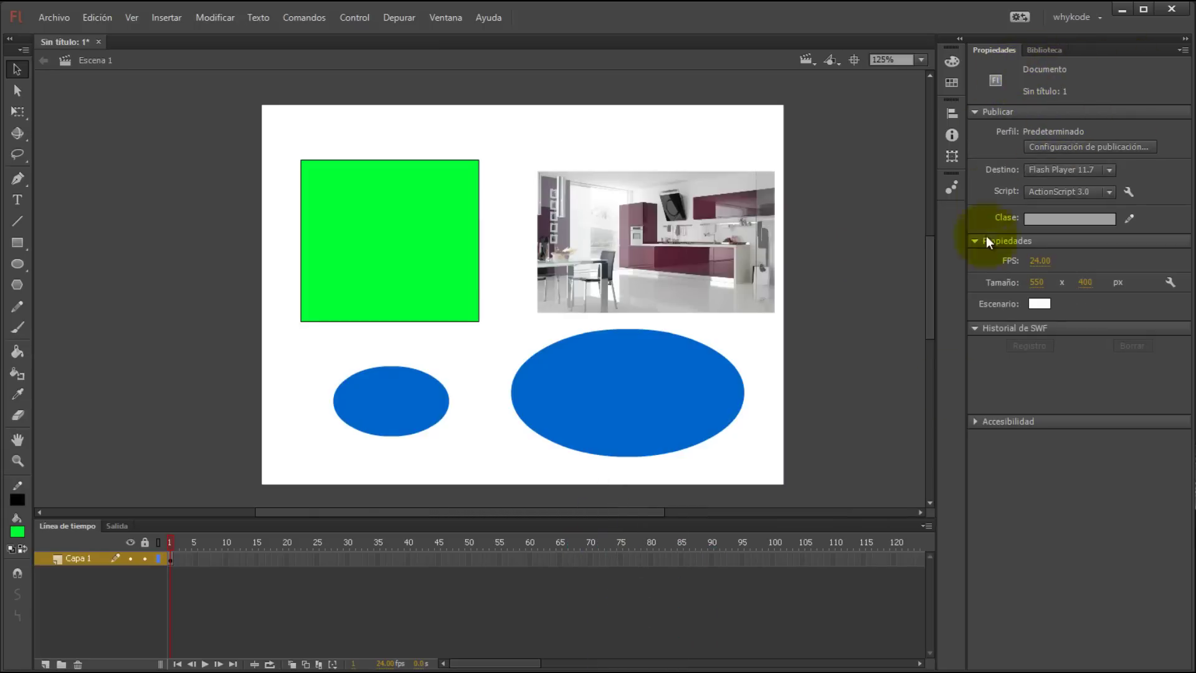
left_click(630, 284)
left_click(633, 396)
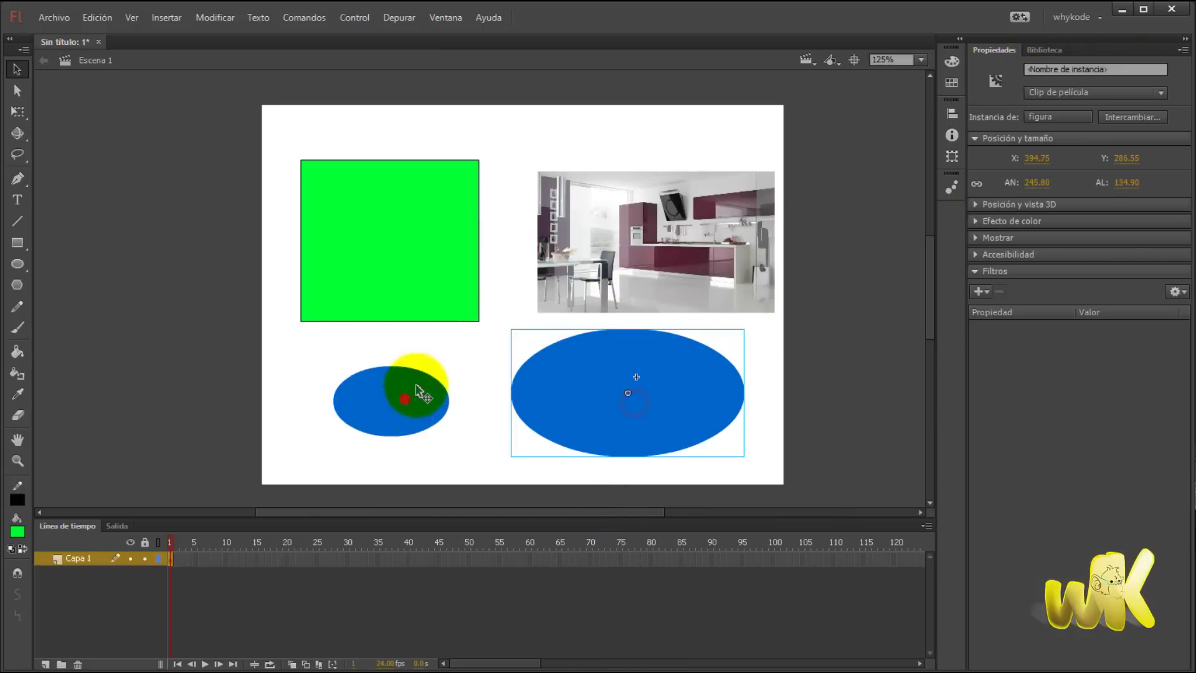
left_click(412, 272)
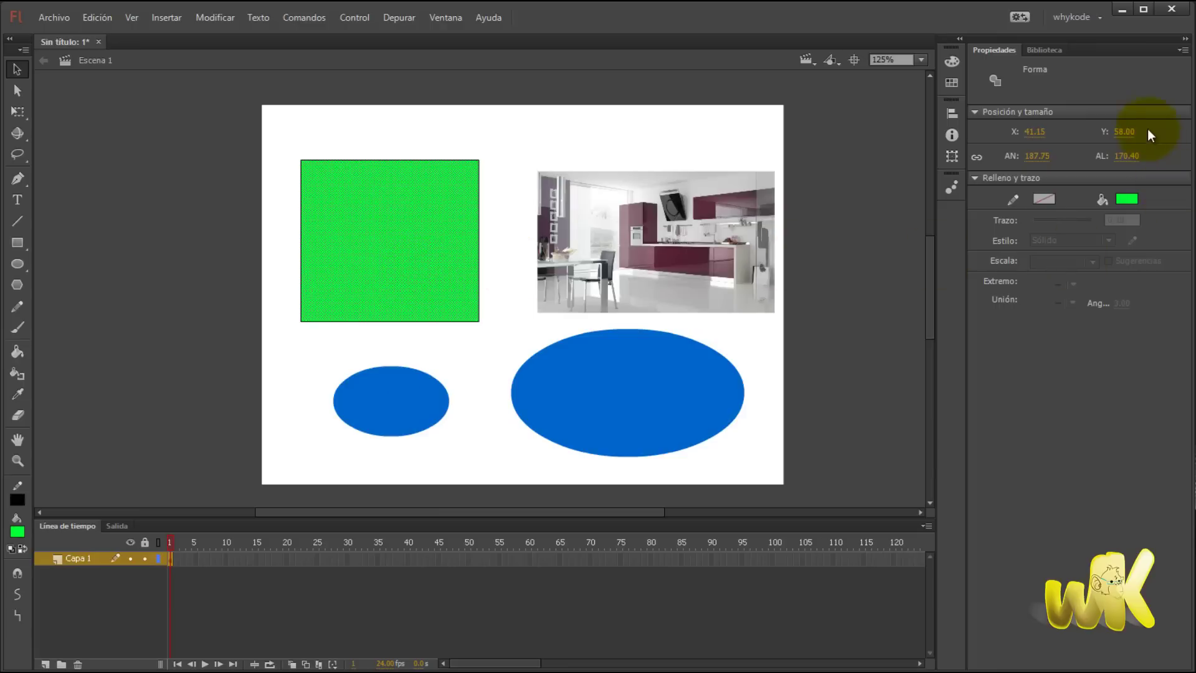